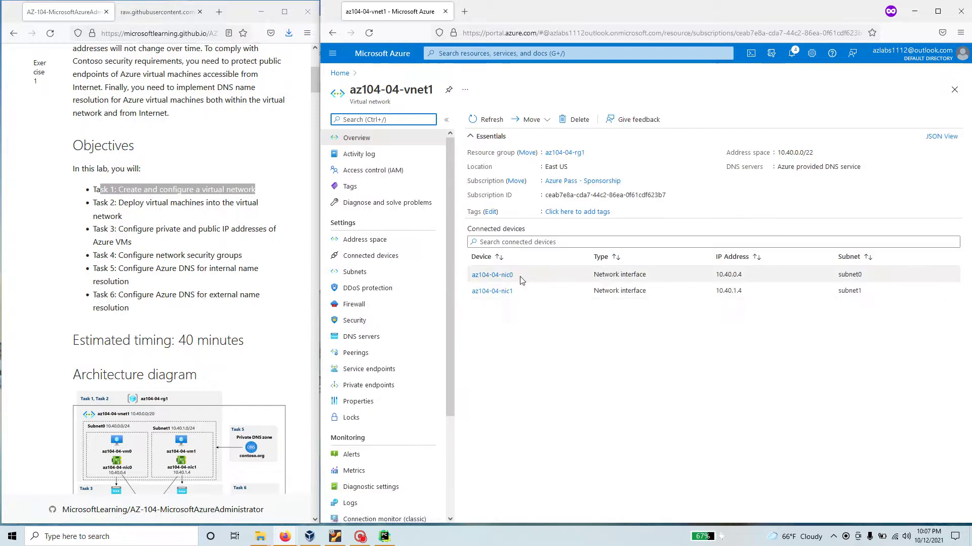
- Review the az104-04-vnet1 virtual network's connected network interfaces, address space and subnets
left_click_drag(517, 275, 469, 275)
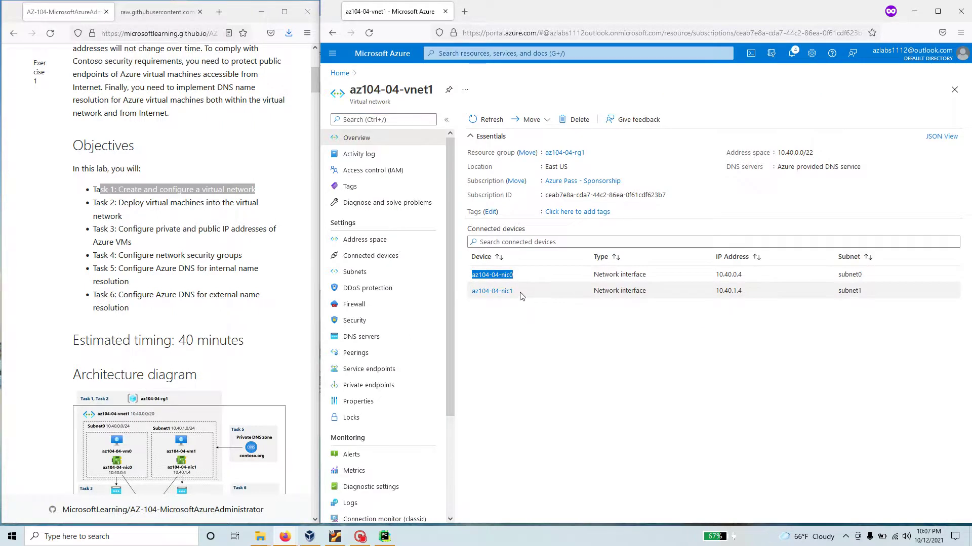
left_click_drag(521, 296, 464, 296)
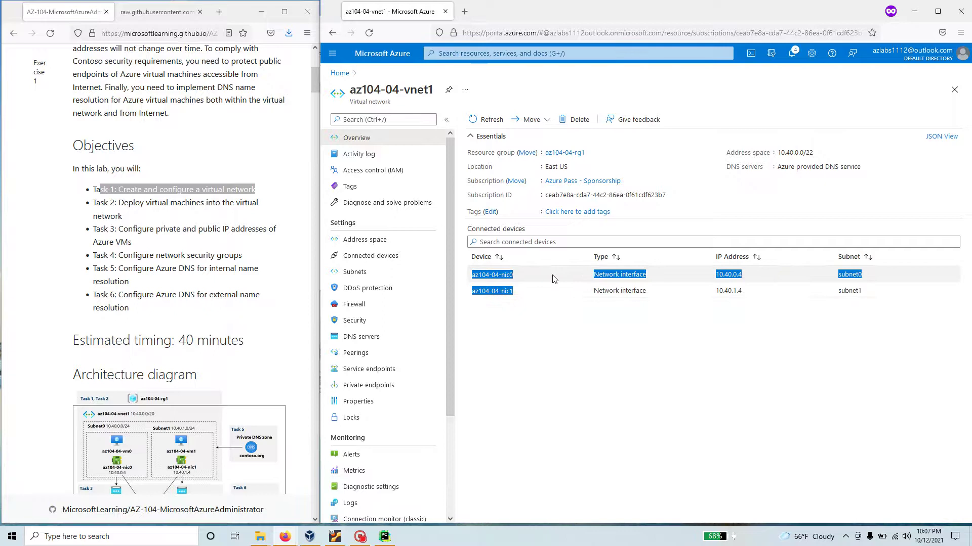
left_click(381, 245)
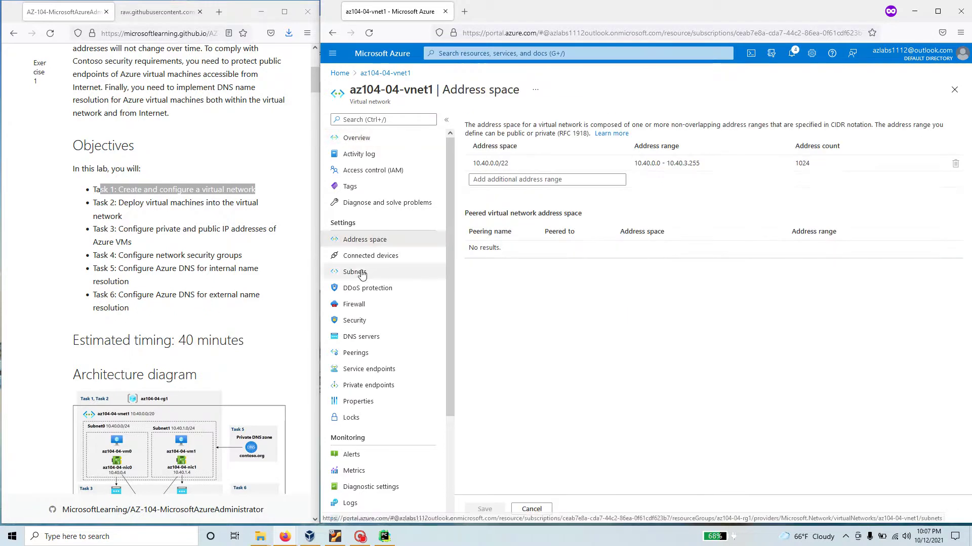
left_click(407, 270)
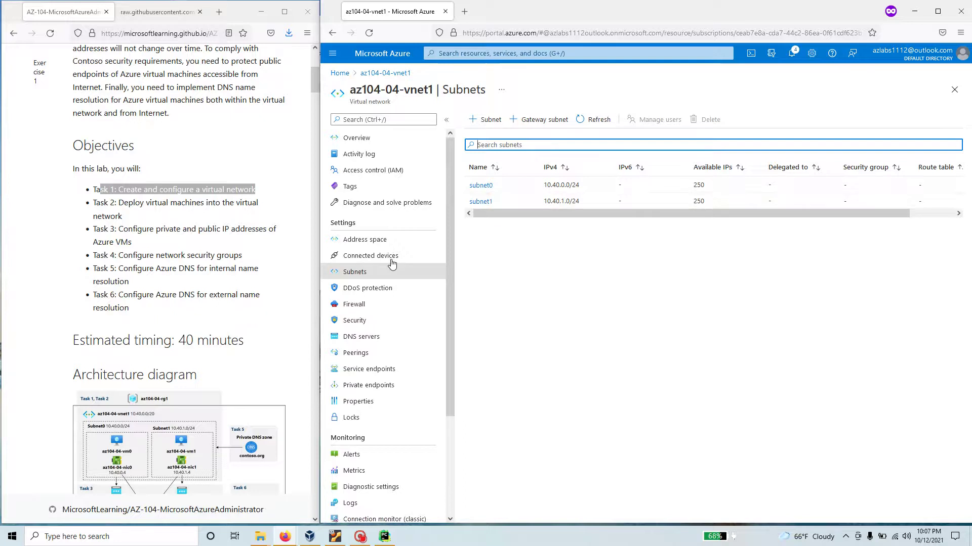
left_click(368, 245)
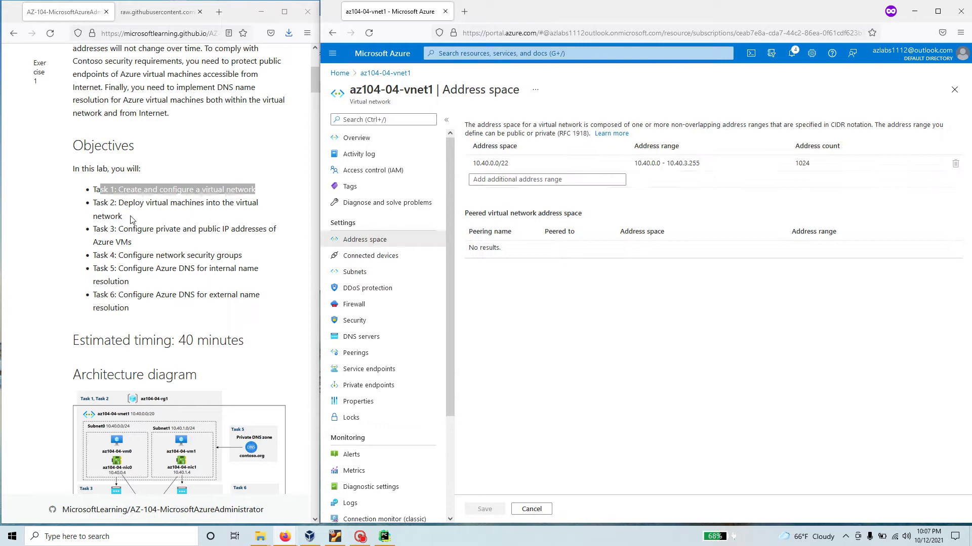
- Read the lab guide's Task 3 introduction and note on assigning private and public IP addresses to Azure VMs
left_click_drag(134, 244, 91, 231)
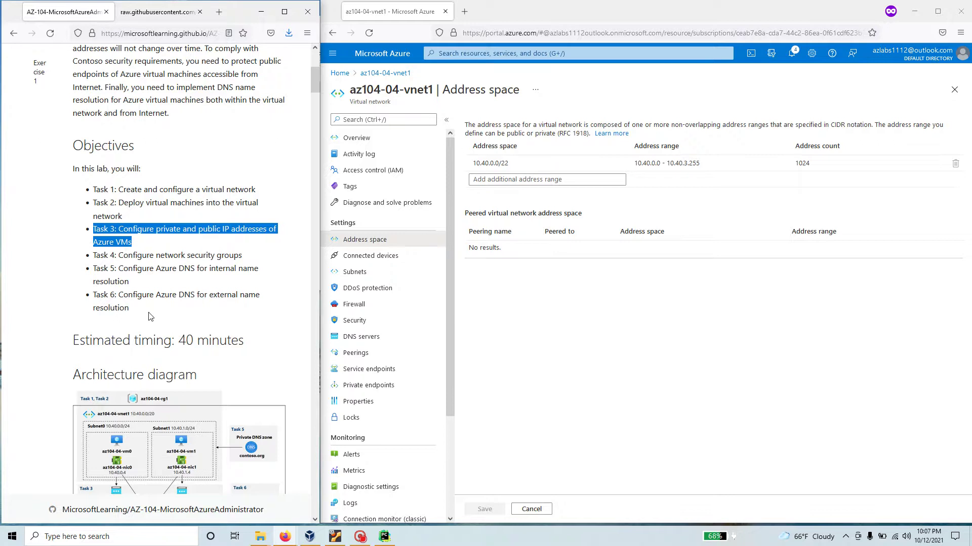
scroll(134, 330, "down", 20)
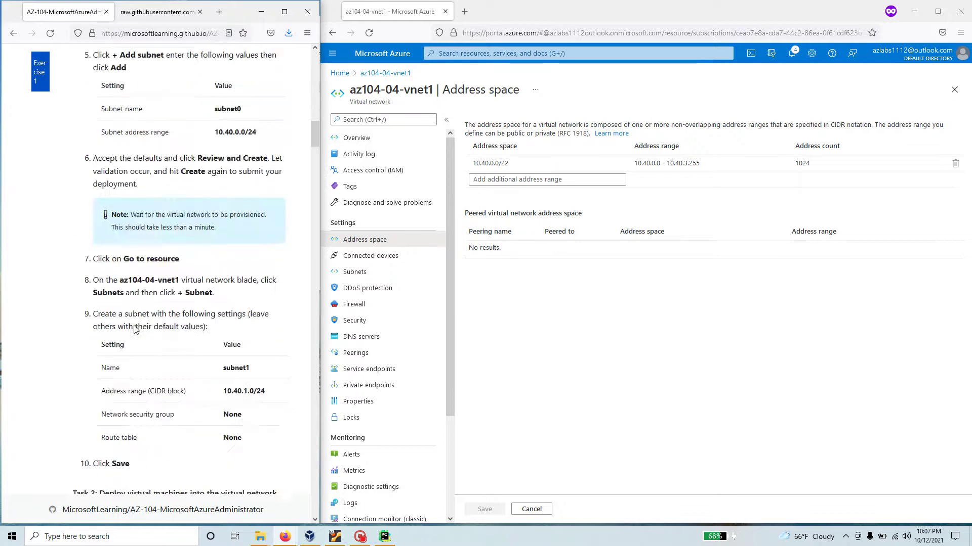
scroll(134, 329, "down", 10)
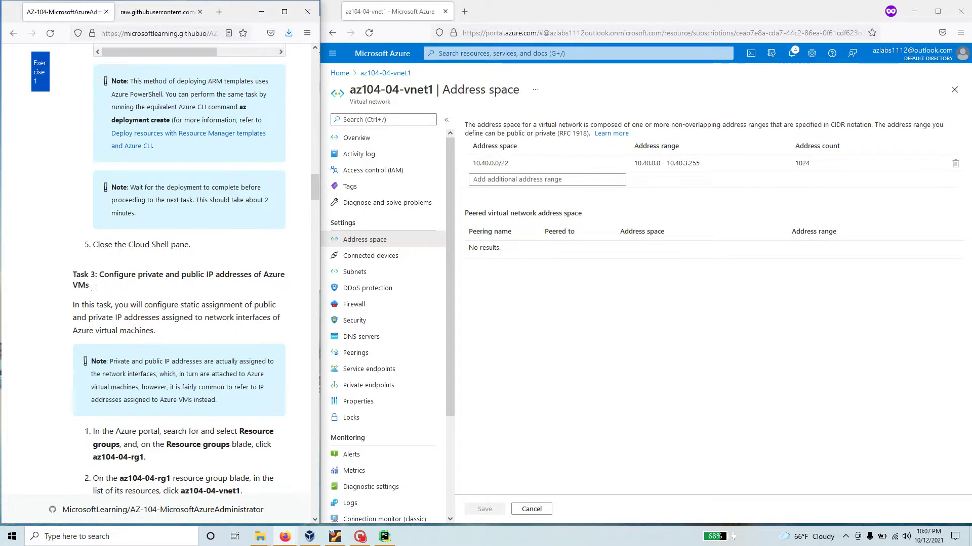
left_click_drag(89, 287, 67, 281)
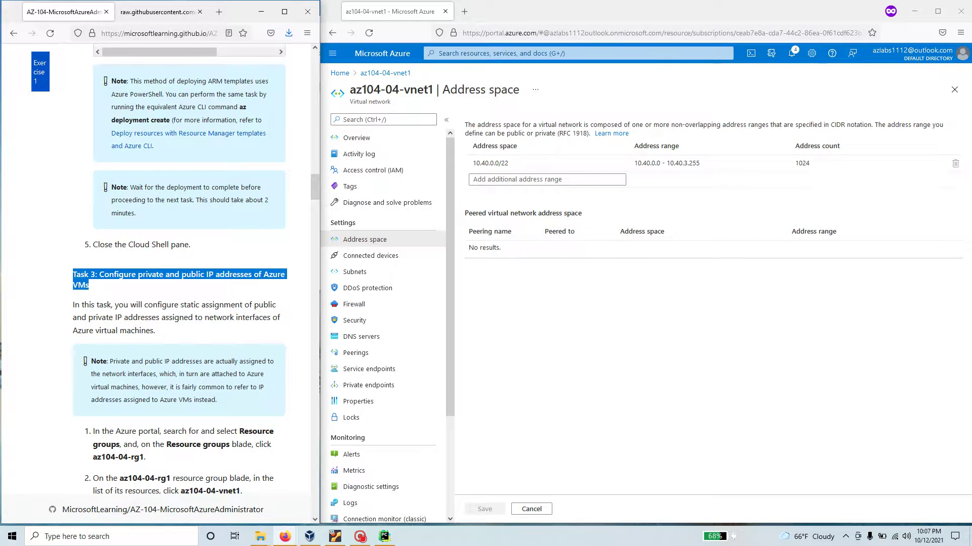
left_click_drag(180, 305, 267, 332)
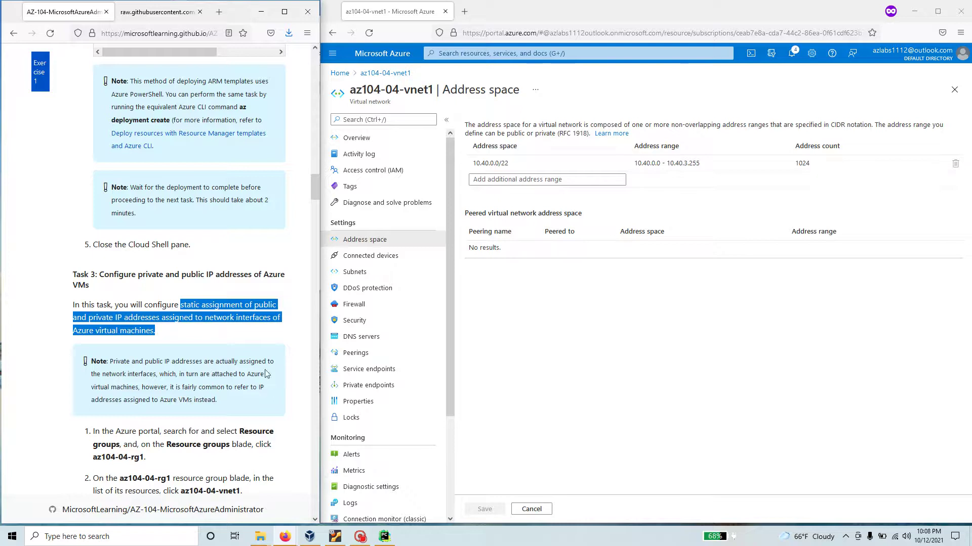
left_click_drag(156, 374, 92, 362)
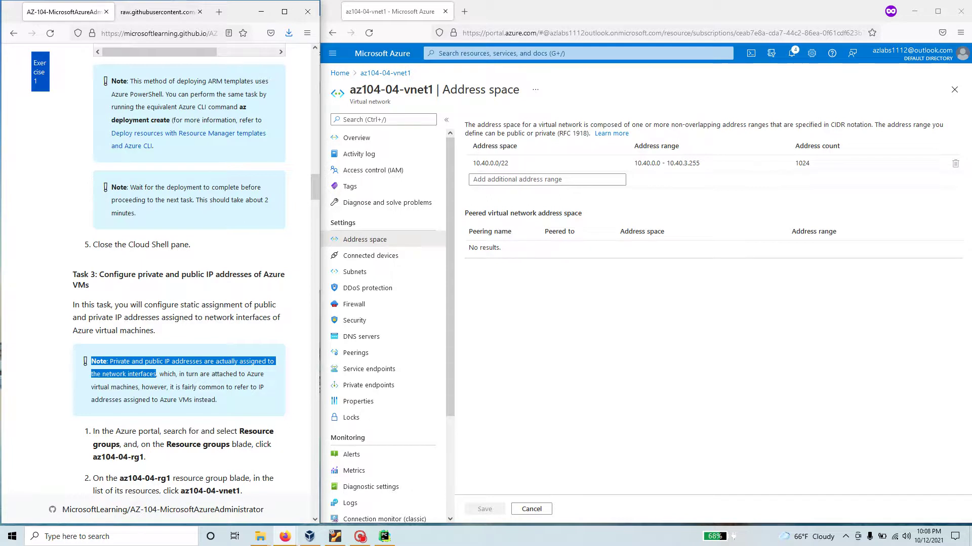
left_click_drag(91, 387, 138, 387)
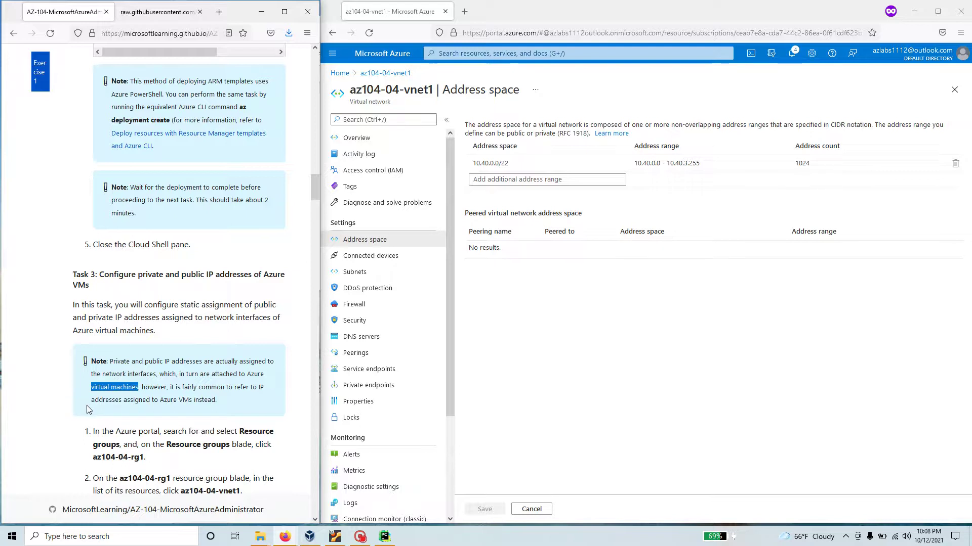
scroll(86, 406, "down", 4)
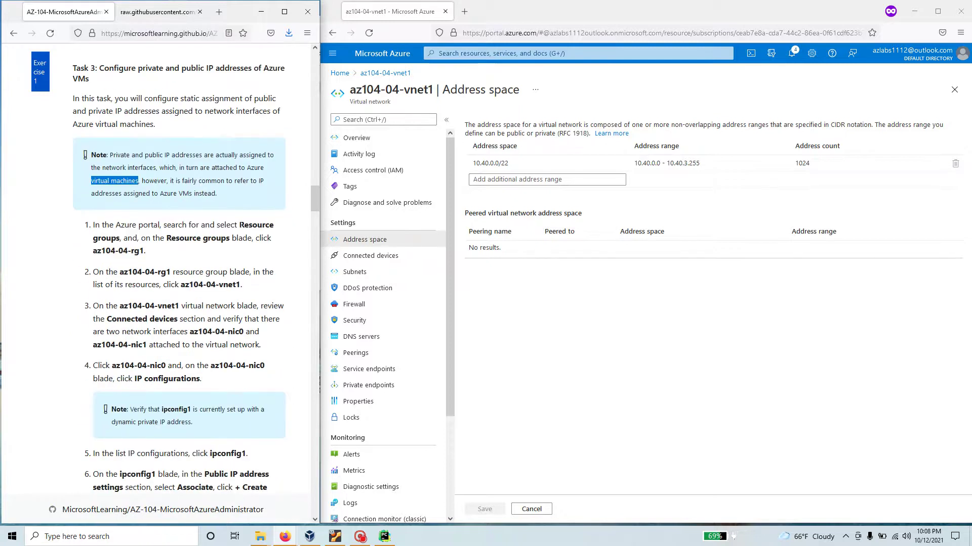
- Copy the resource group name az104-04-rg1 from the lab guide, search the Azure portal for it and open the resource group
left_click_drag(240, 225, 123, 238)
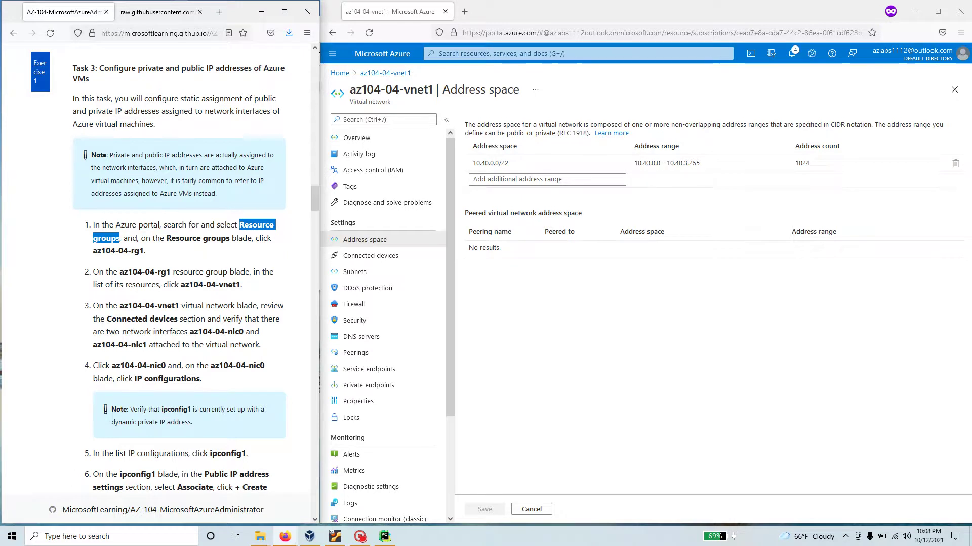
left_click_drag(146, 251, 92, 255)
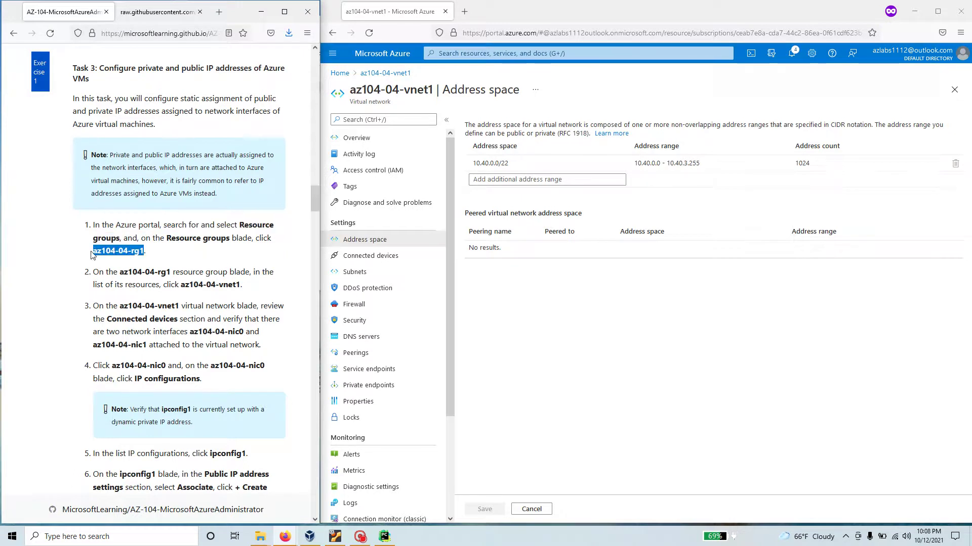
right_click(129, 250)
left_click(147, 259)
left_click(438, 53)
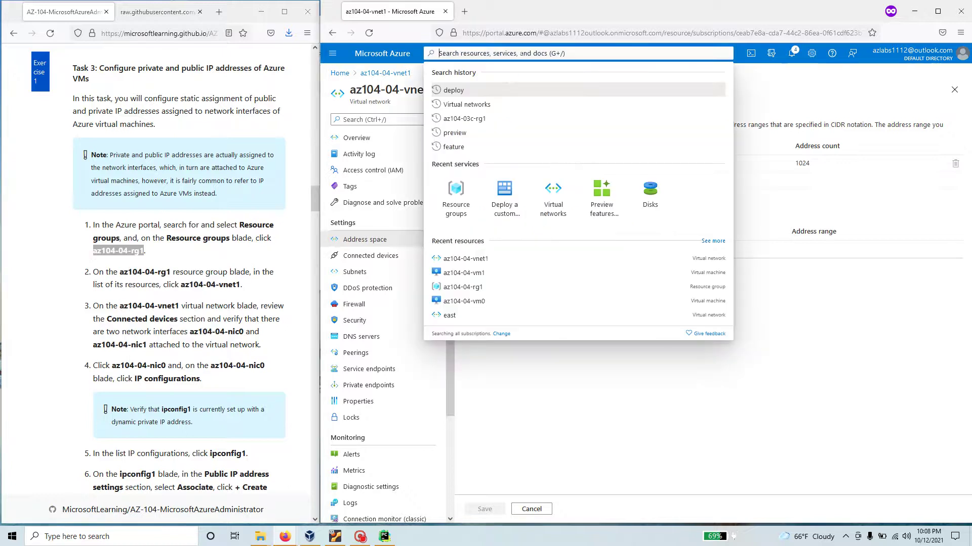
key("ctrl+v")
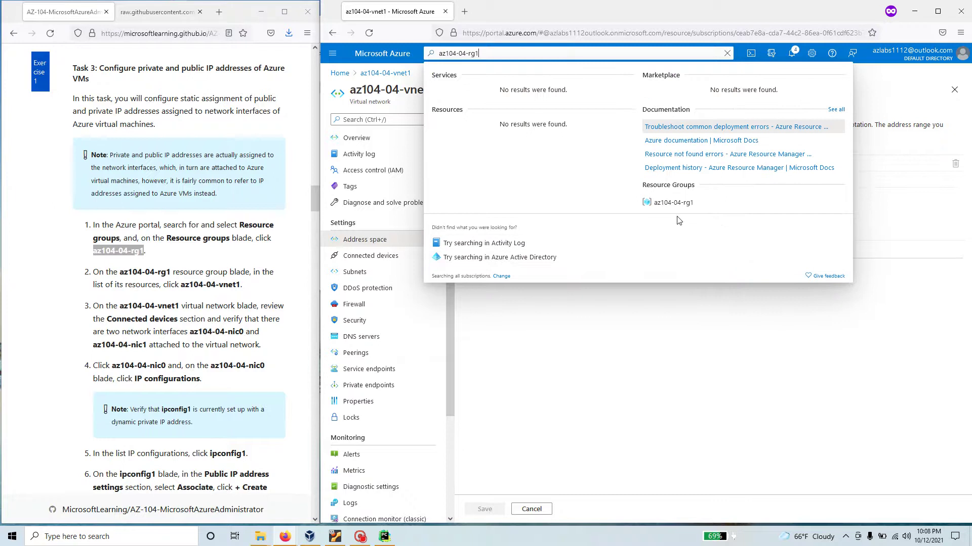
left_click(679, 188)
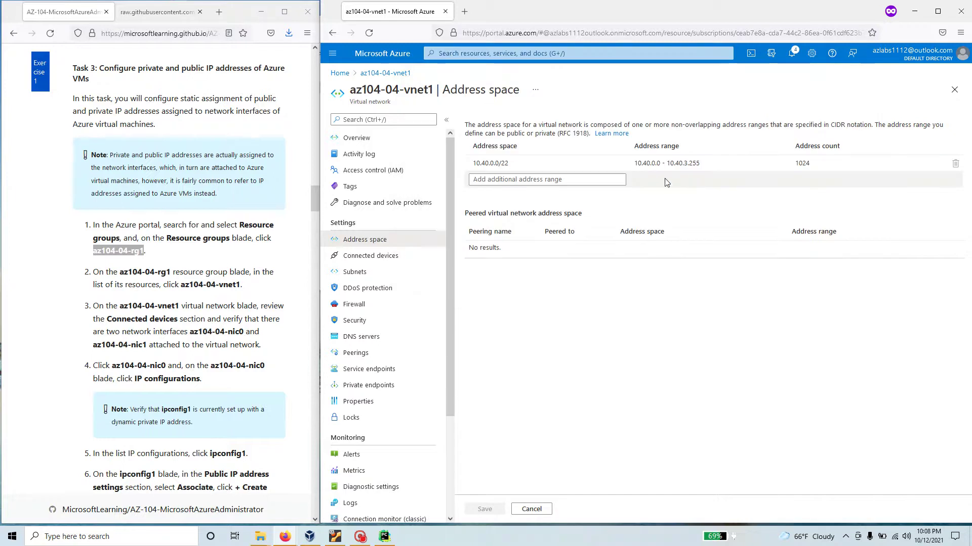
left_click(471, 53)
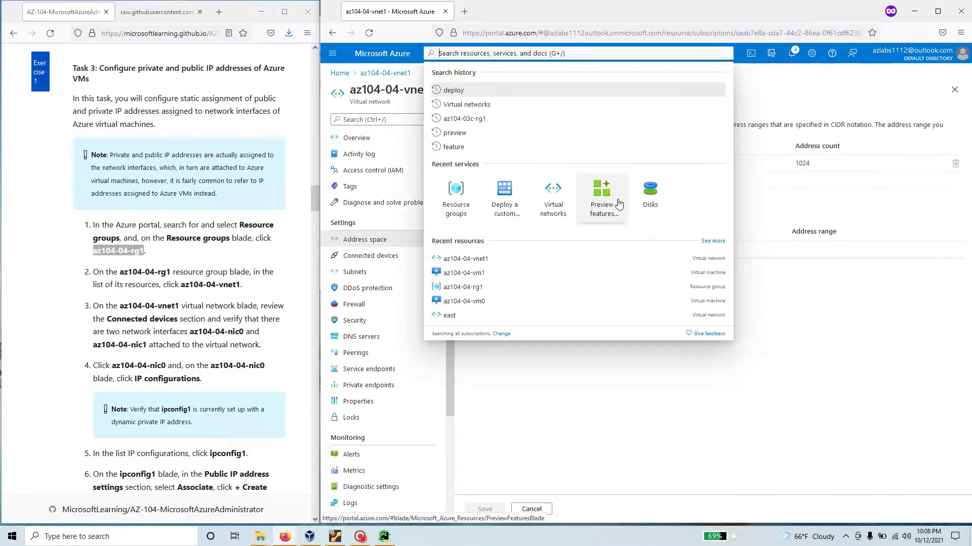
key("ctrl+v")
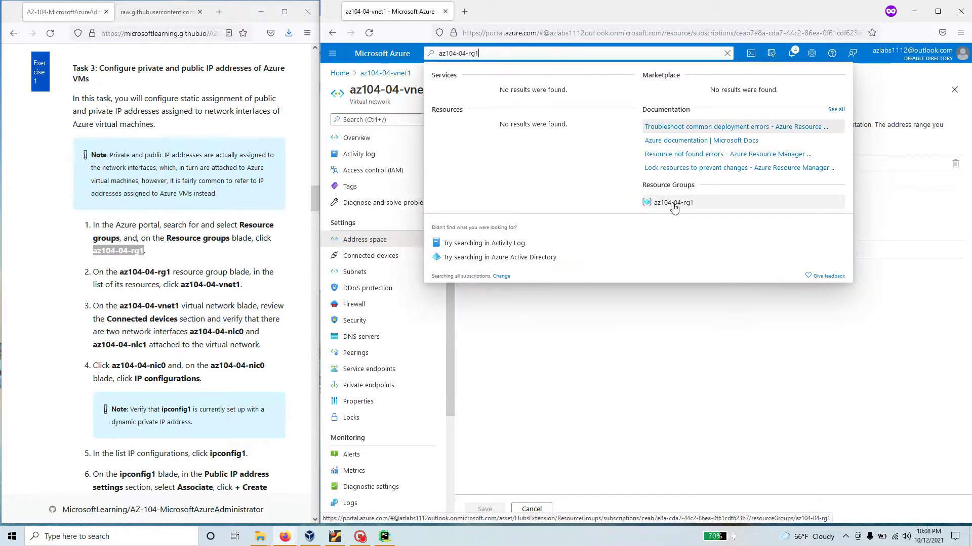
left_click(680, 204)
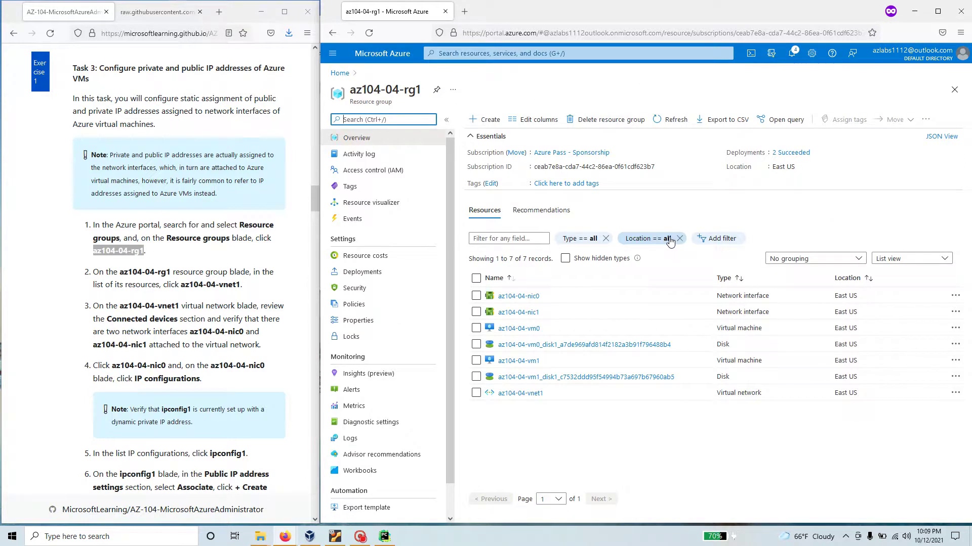
- Open the az104-04-vnet1 virtual network from the az104-04-rg1 resource list, as the second Task 3 instruction directs
left_click_drag(393, 102, 352, 102)
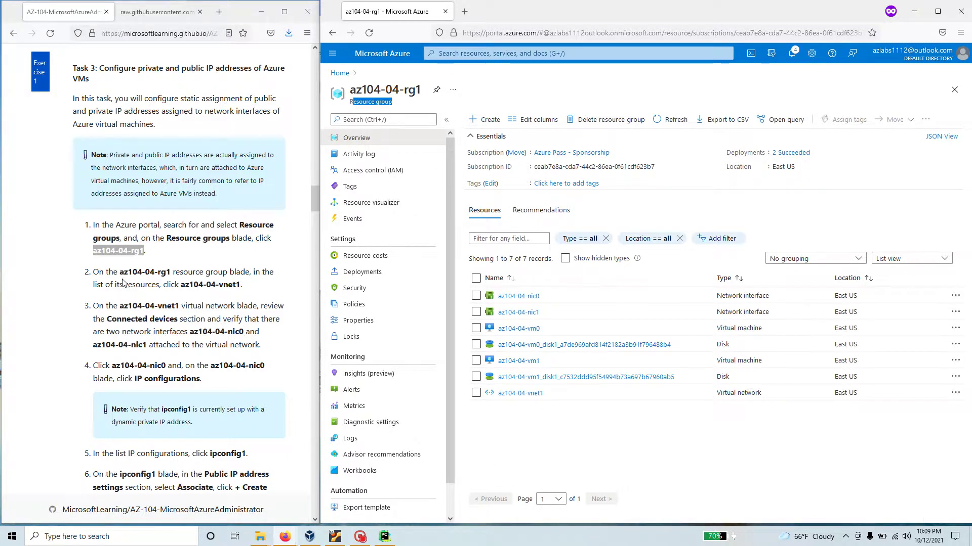
left_click_drag(120, 272, 273, 285)
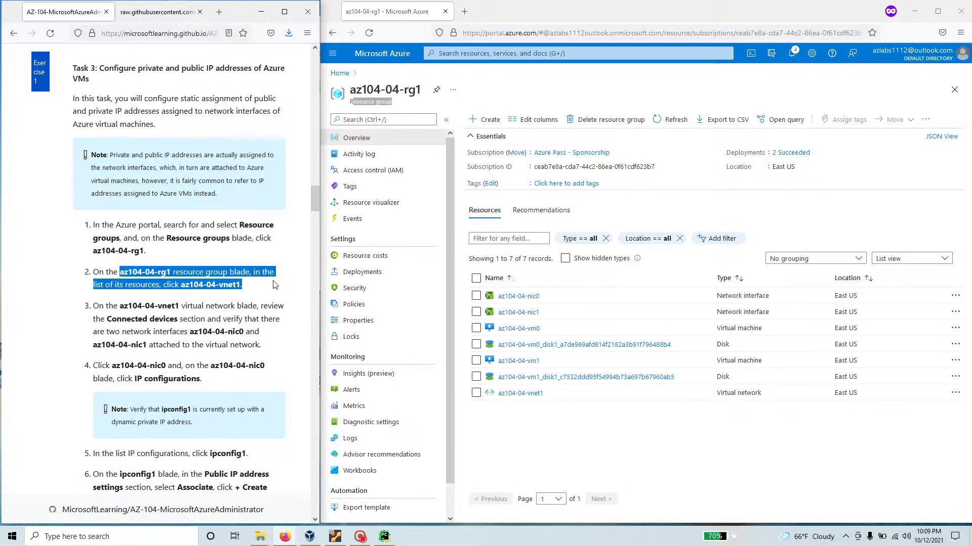
left_click_drag(180, 284, 240, 284)
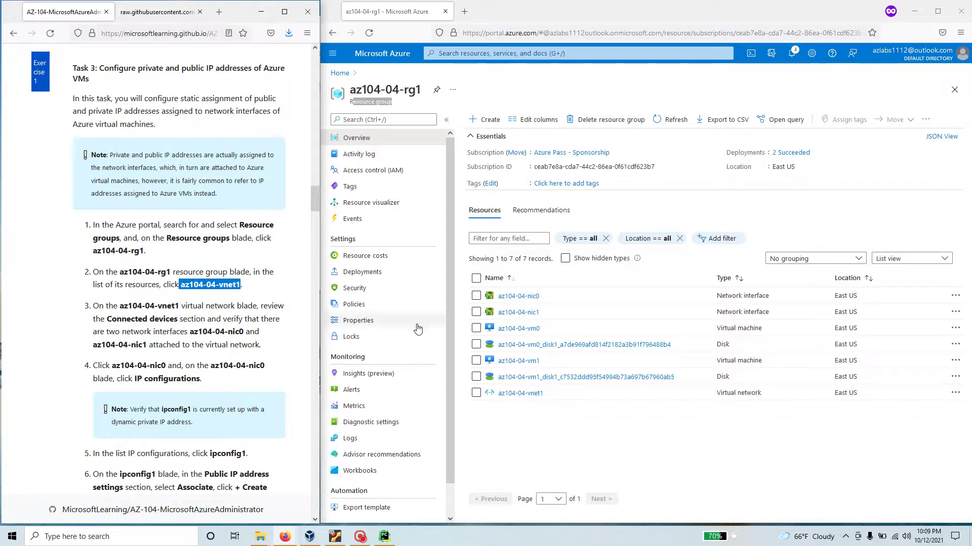
mouse_move(496, 400)
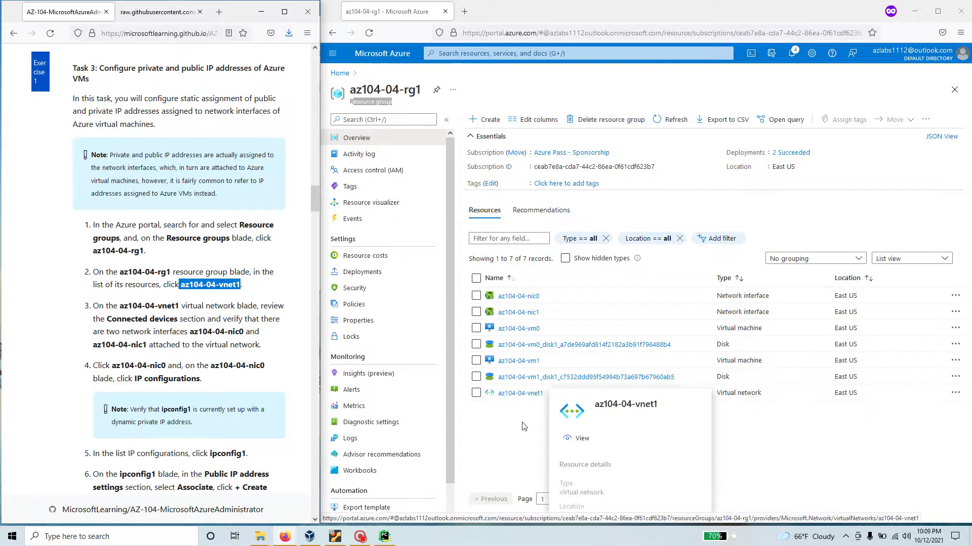
left_click(520, 394)
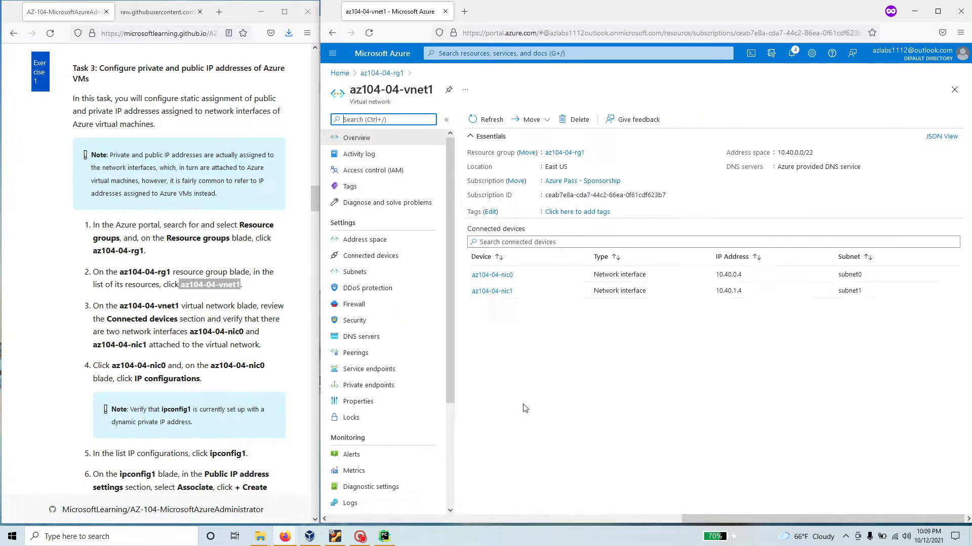
- View the virtual network's connected devices and check which subnet az104-04-nic0 and az104-04-nic1 each belong to
left_click(194, 316)
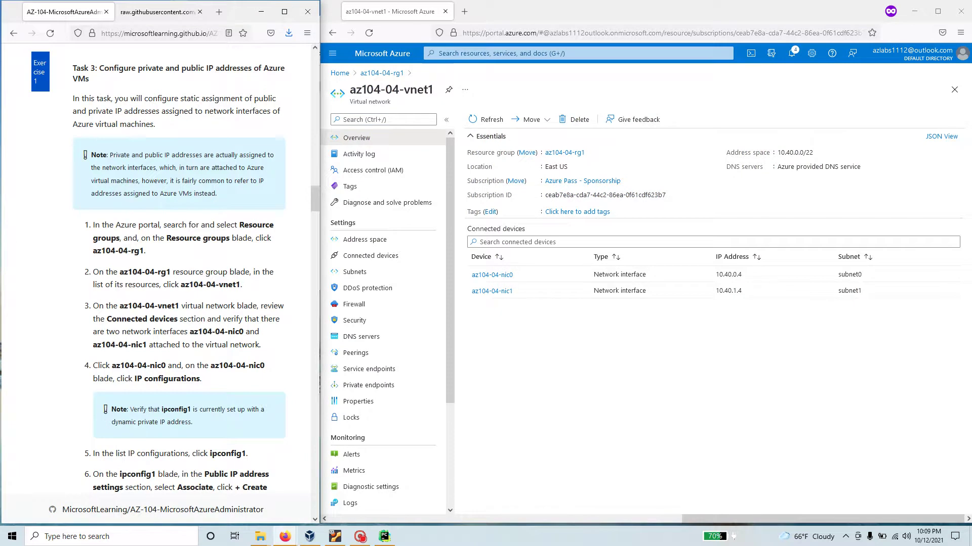
left_click(385, 259)
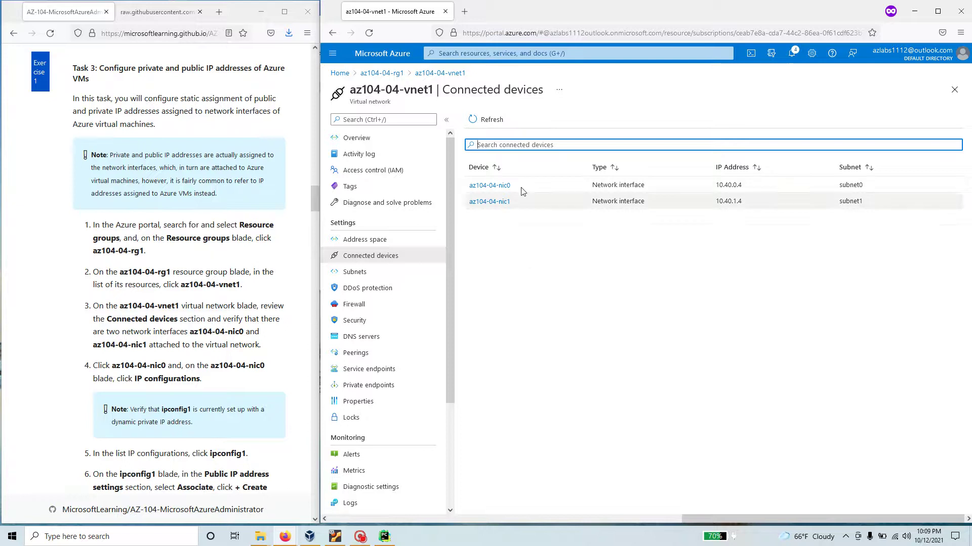
left_click_drag(866, 186, 838, 186)
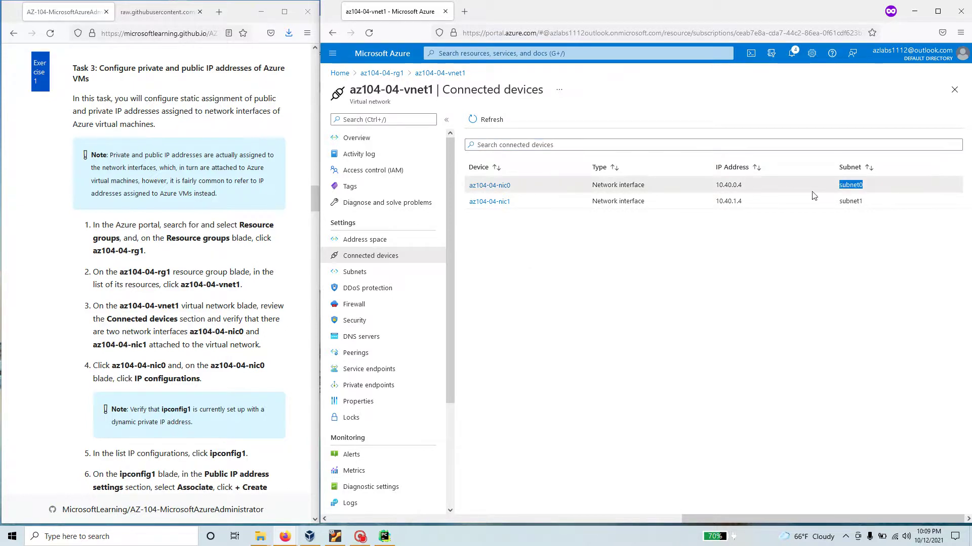
left_click_drag(514, 186, 470, 193)
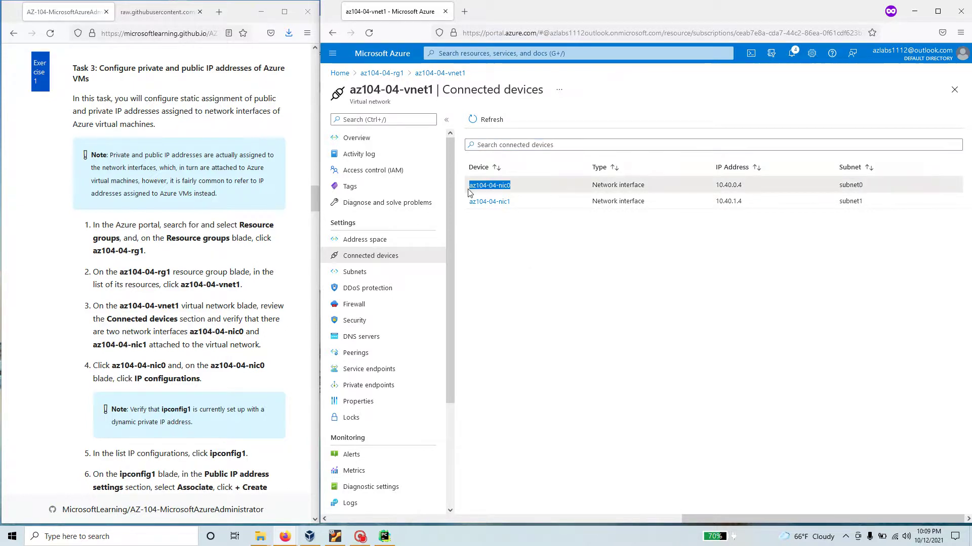
left_click_drag(871, 202, 838, 203)
left_click_drag(520, 205, 467, 208)
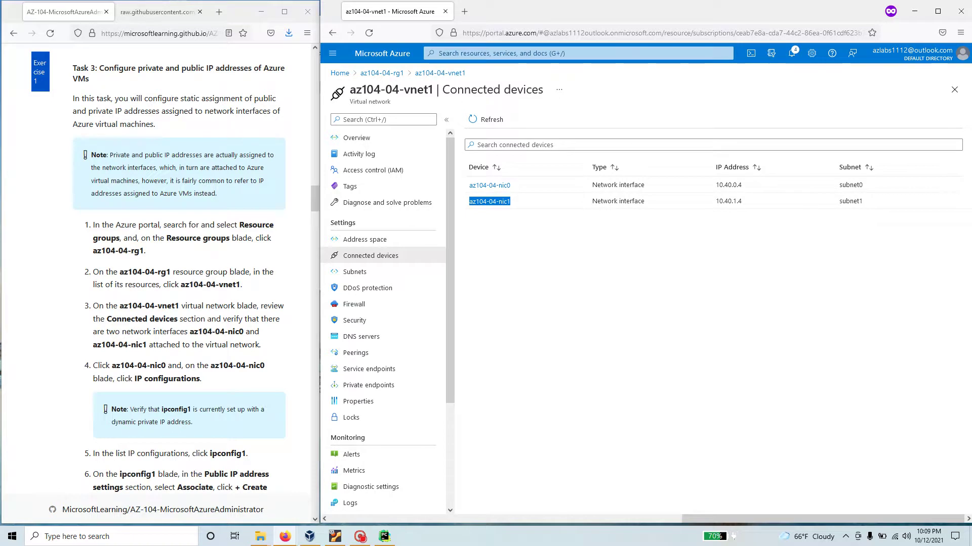
- Follow the lab guide to its fourth Task 3 instruction and open the az104-04-nic0 network interface
left_click_drag(207, 320, 274, 349)
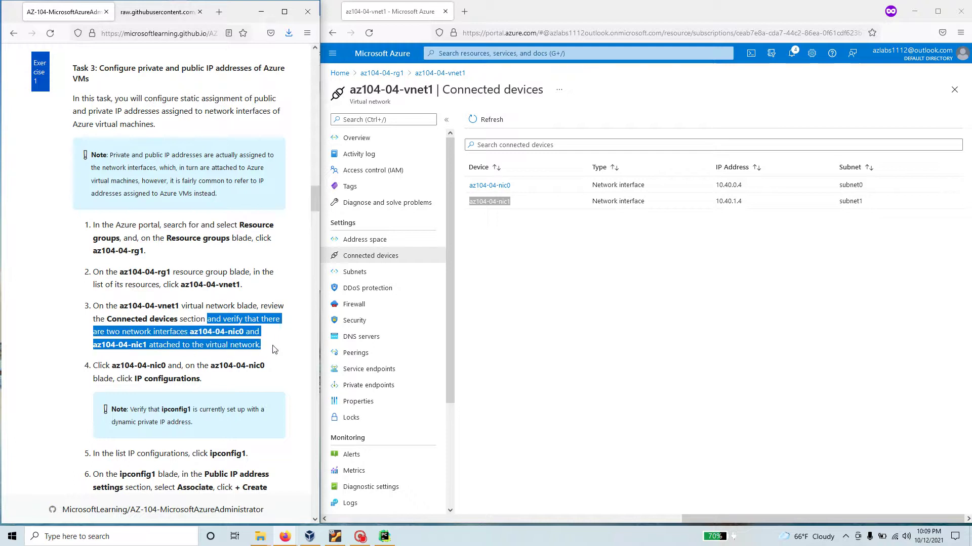
scroll(274, 350, "down", 5)
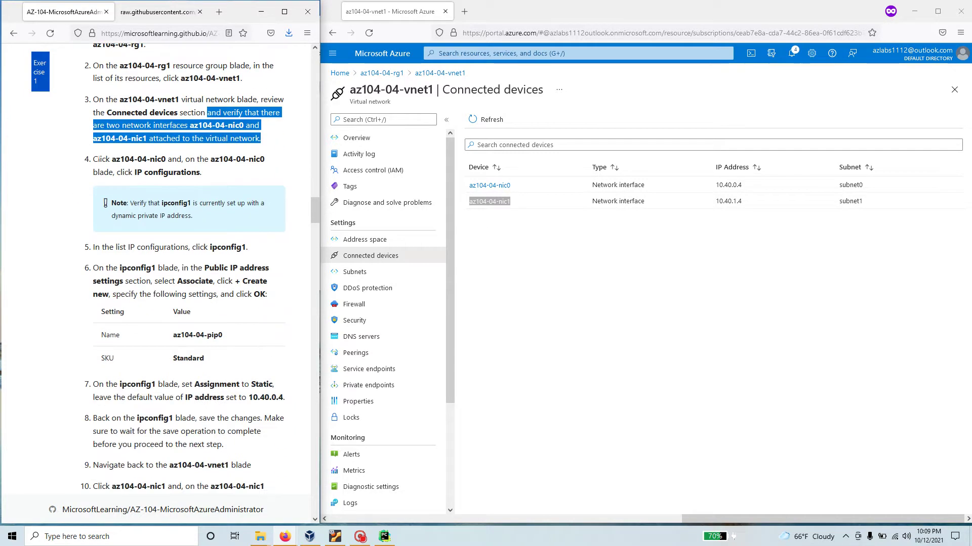
left_click_drag(93, 159, 165, 159)
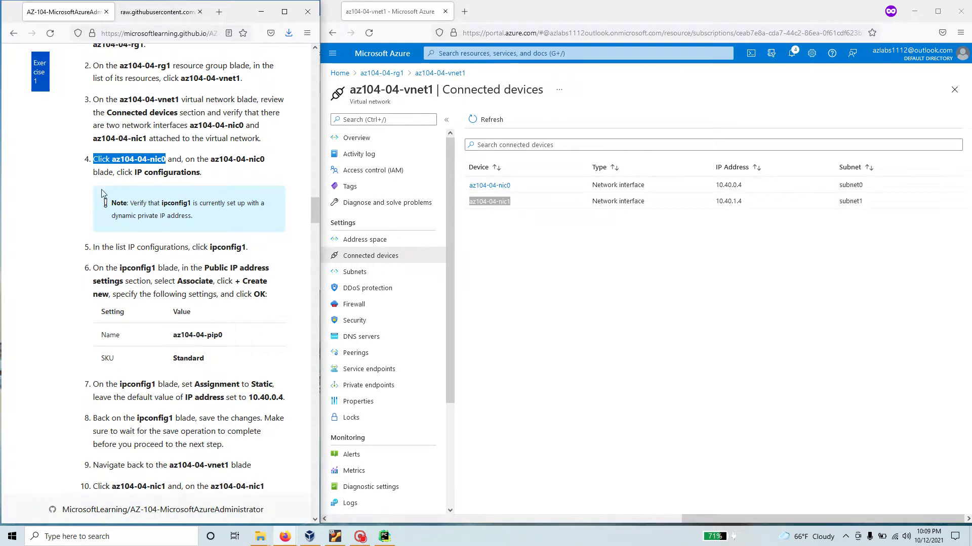
left_click(490, 186)
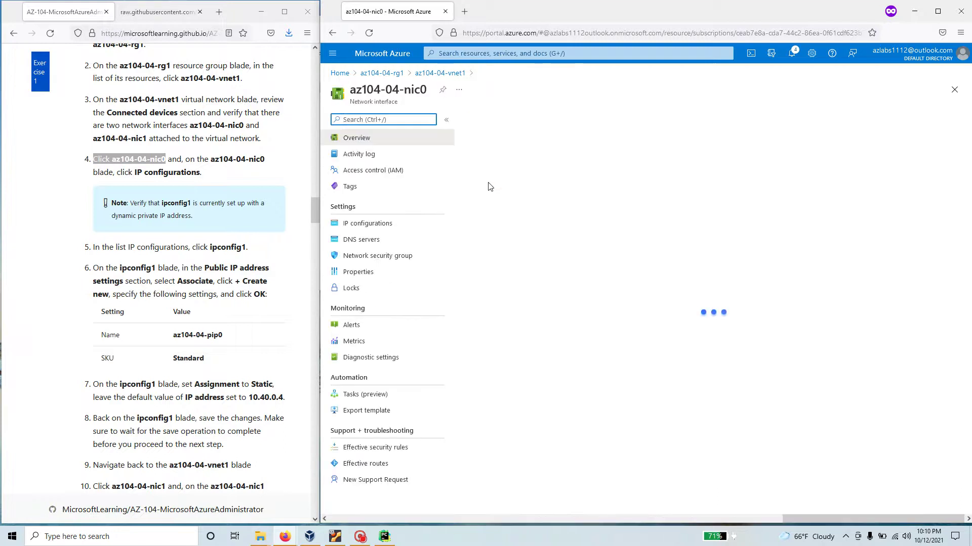
- View the IP configurations of az104-04-nic0, check the private address assignment, and open ipconfig1
left_click(380, 226)
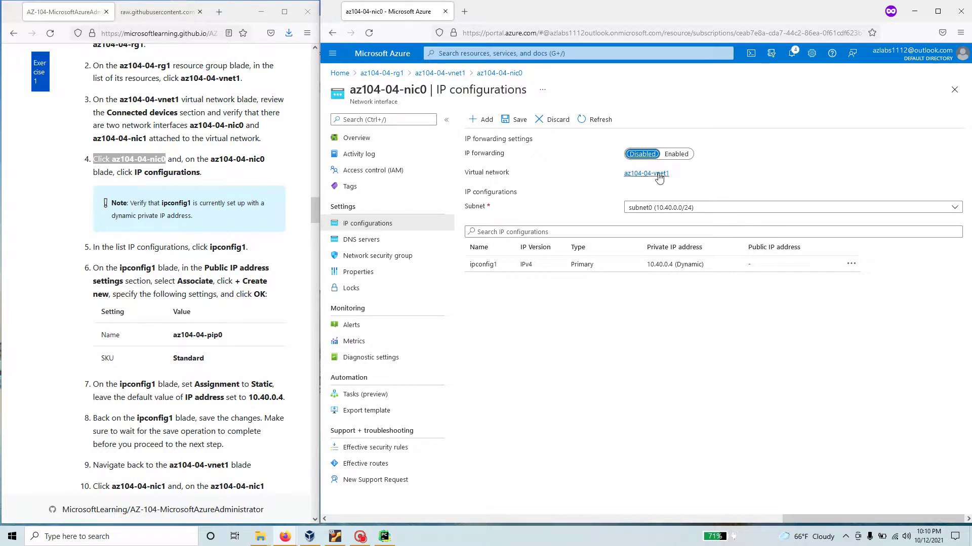
left_click_drag(671, 175, 622, 182)
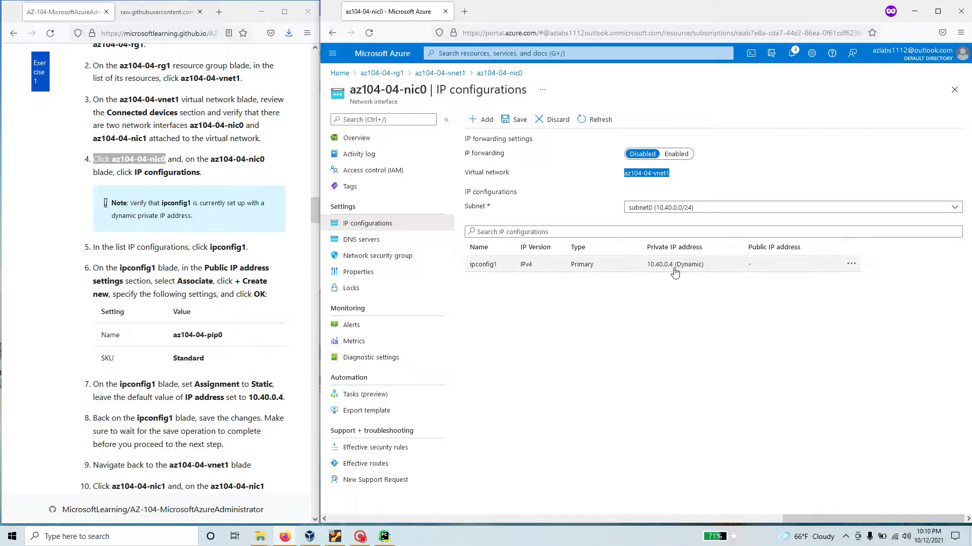
left_click(775, 276)
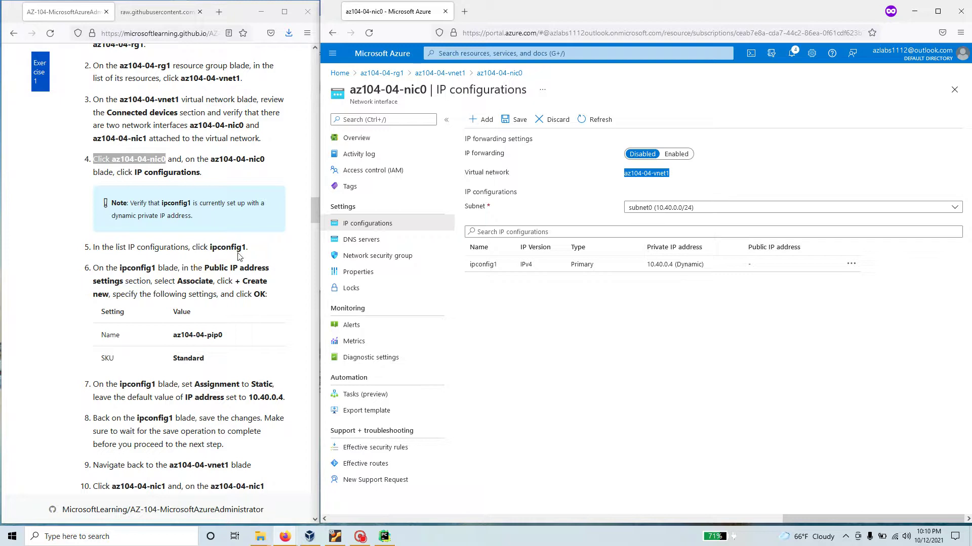
left_click(489, 270)
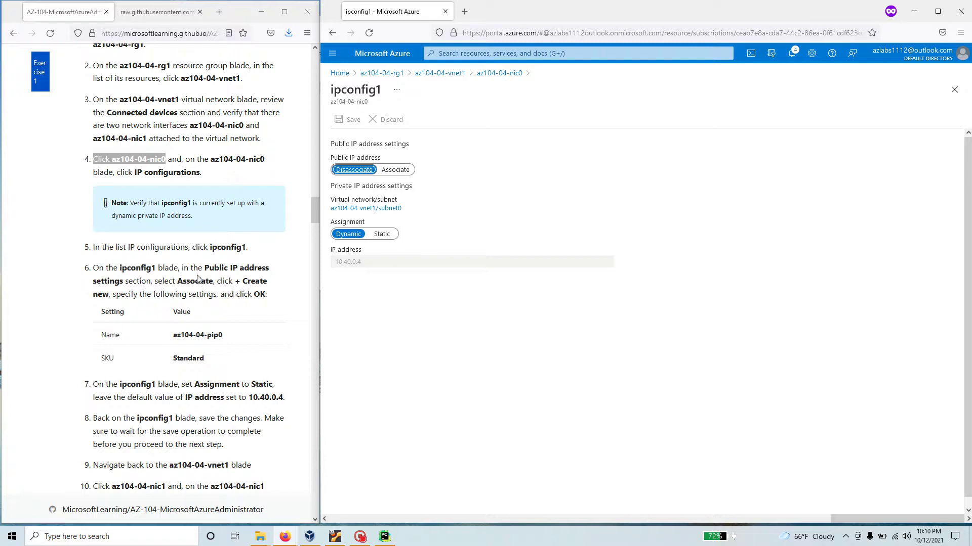
- Set ipconfig1's public IP address setting to Associate and check the public IP addresses available for selection
left_click_drag(203, 268, 123, 281)
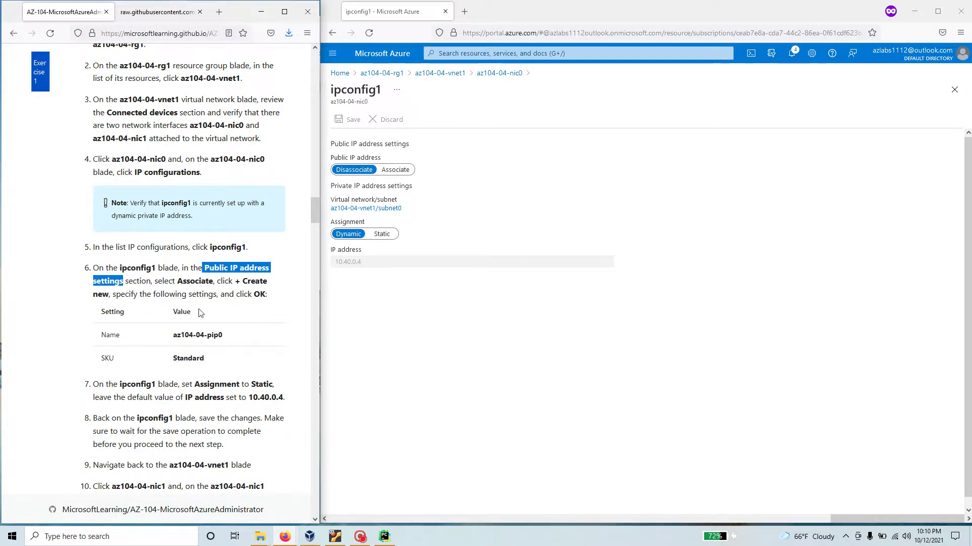
left_click(397, 170)
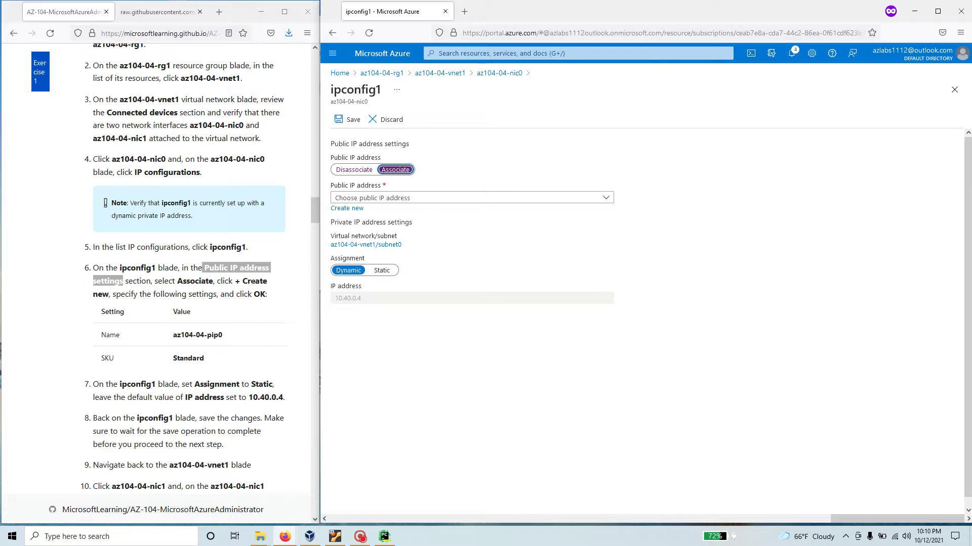
left_click(392, 198)
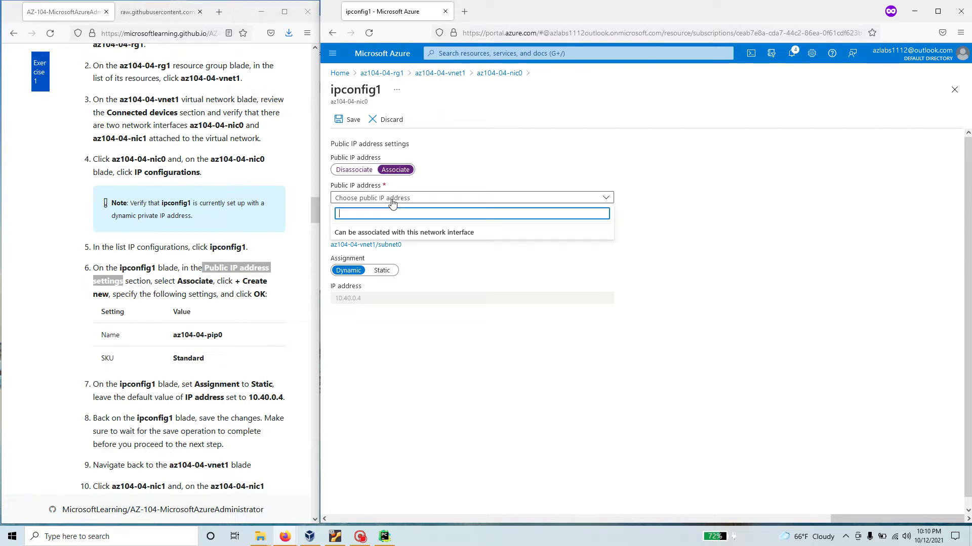
left_click(496, 171)
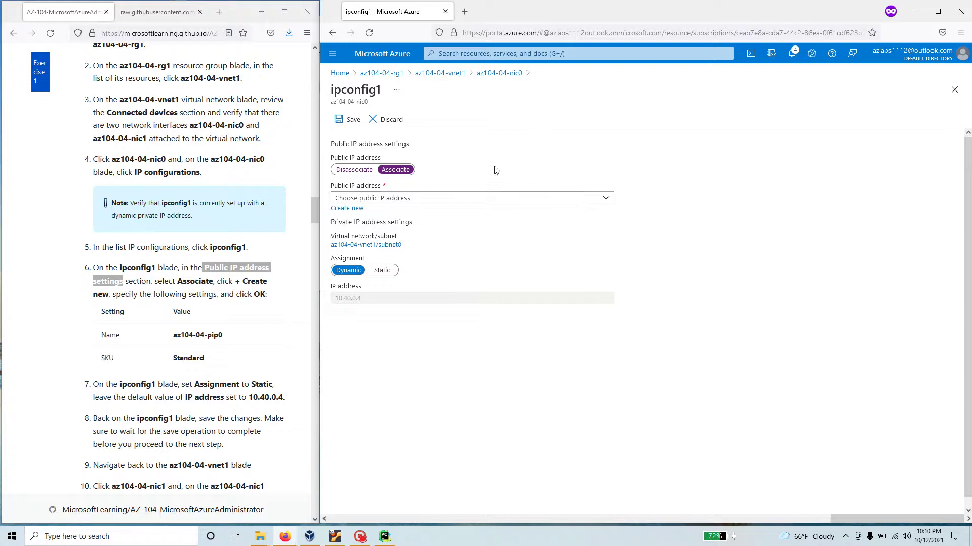
- Create a new public IP address for ipconfig1 named az104-04-pip0, copied from the lab guide, with the Standard SKU
left_click(343, 212)
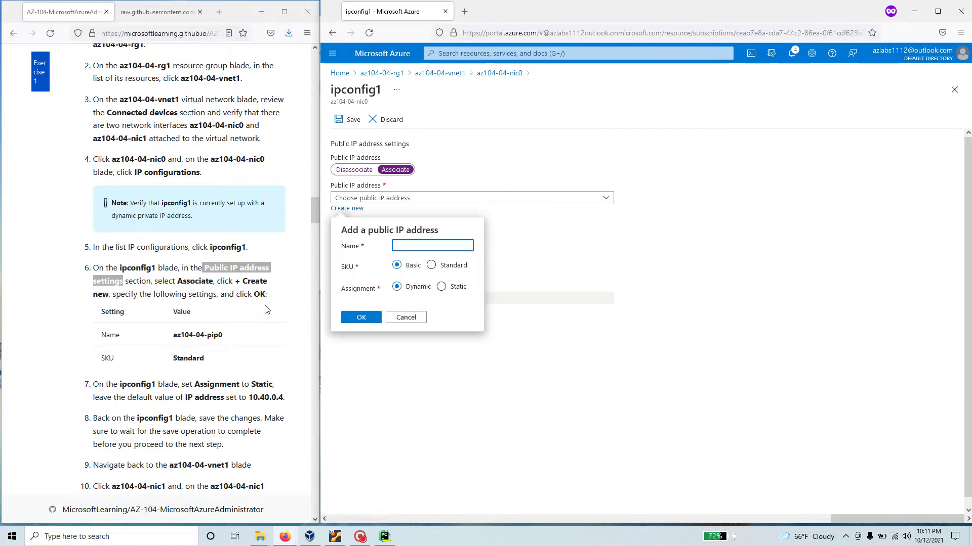
left_click_drag(225, 336, 169, 340)
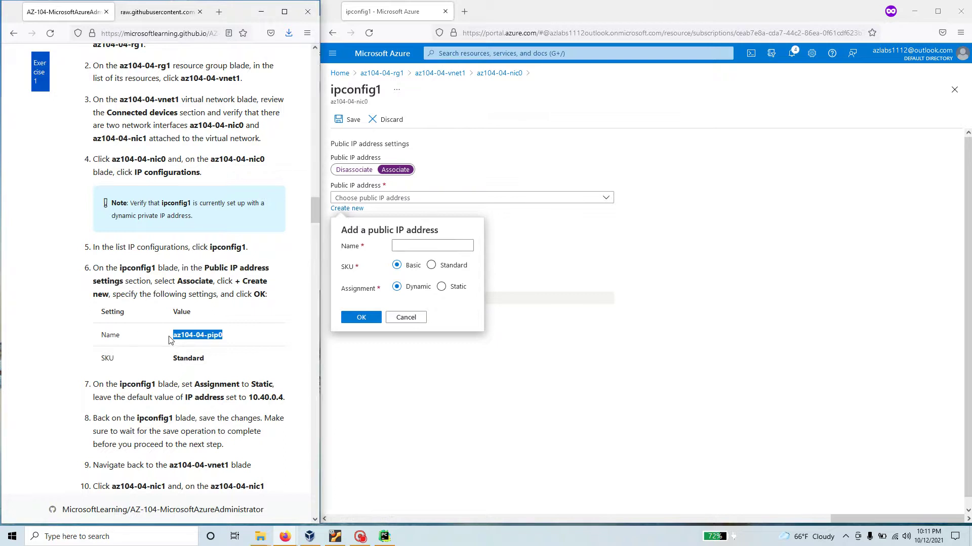
right_click(186, 335)
left_click(206, 344)
left_click(425, 246)
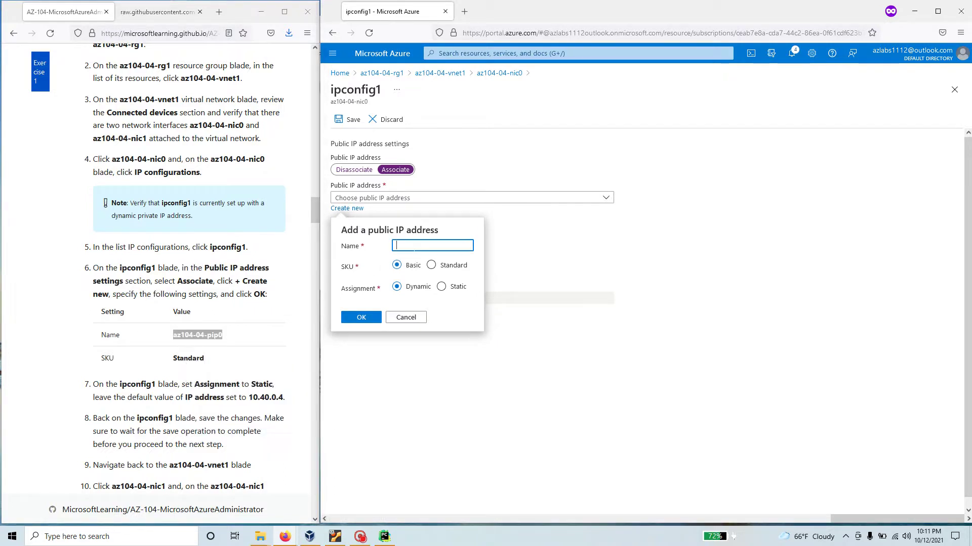
key("ctrl+v")
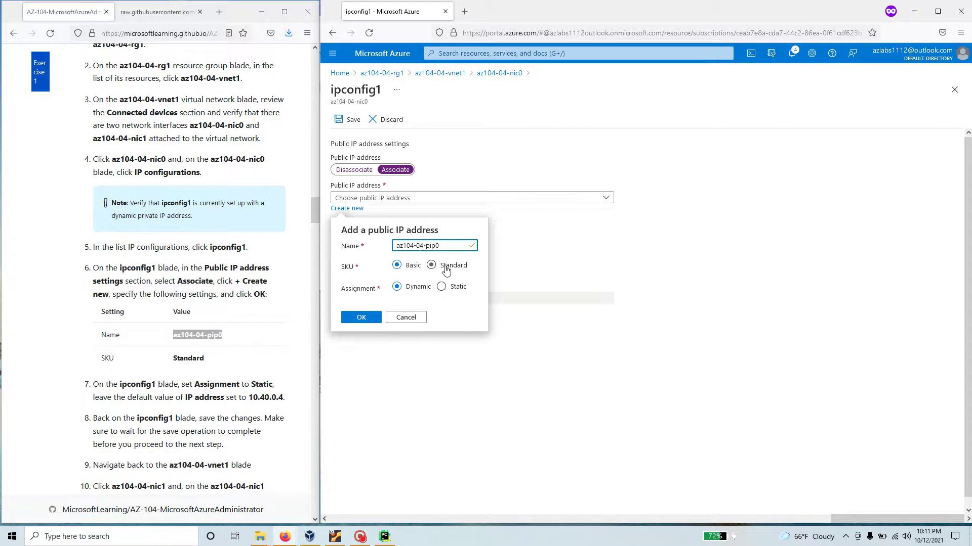
left_click(432, 266)
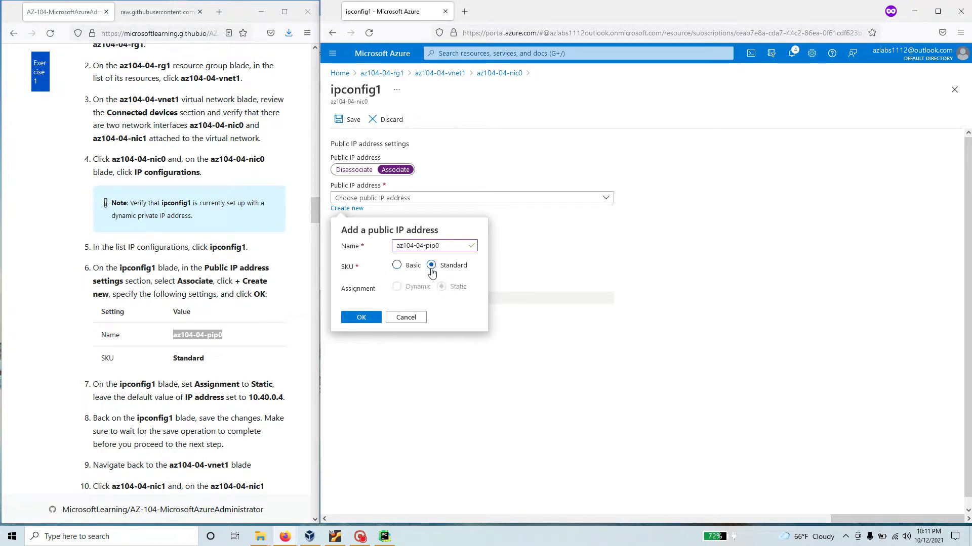
left_click(359, 318)
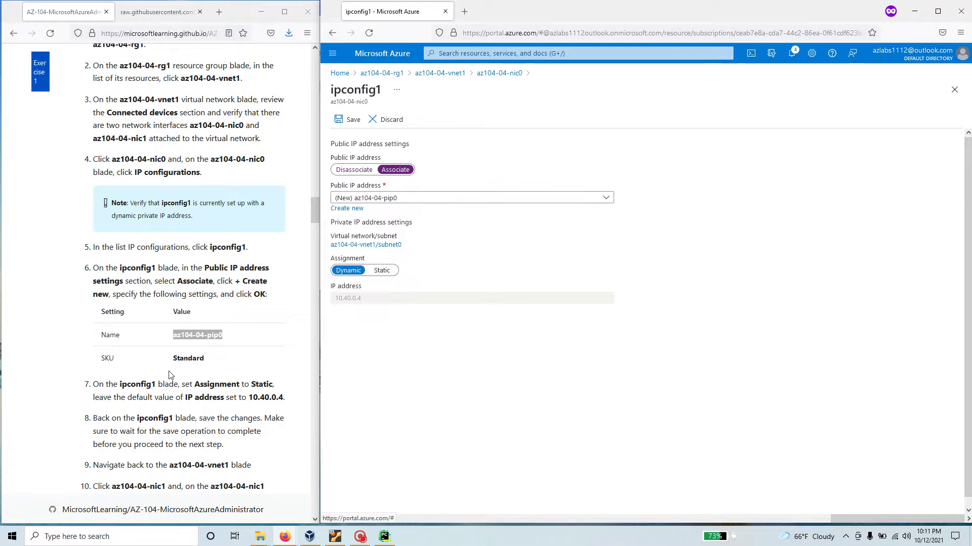
- Set ipconfig1's private IP assignment to Static, keep the address 10.40.0.4 given in the lab guide, and save the changes
left_click(209, 363)
left_click_drag(210, 363, 90, 265)
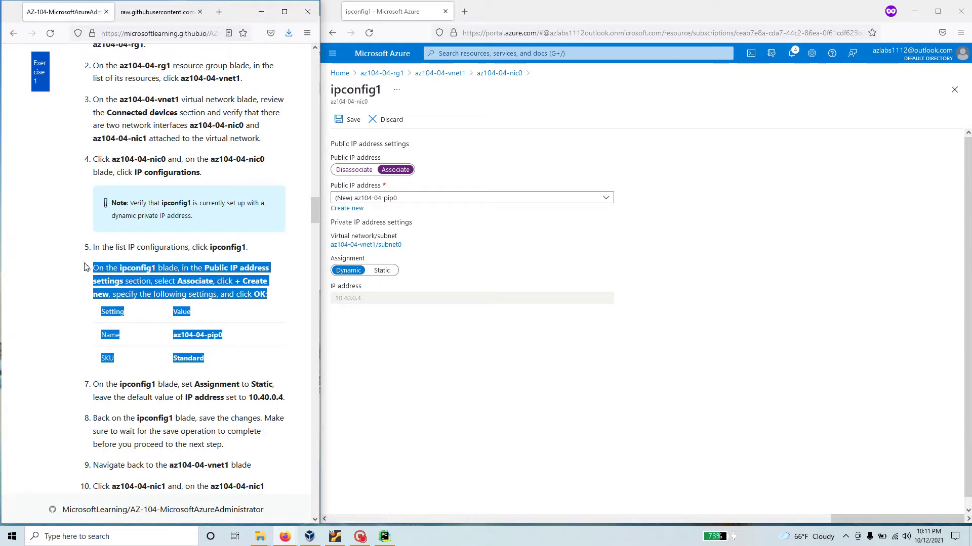
left_click(241, 360)
scroll(241, 364, "down", 2)
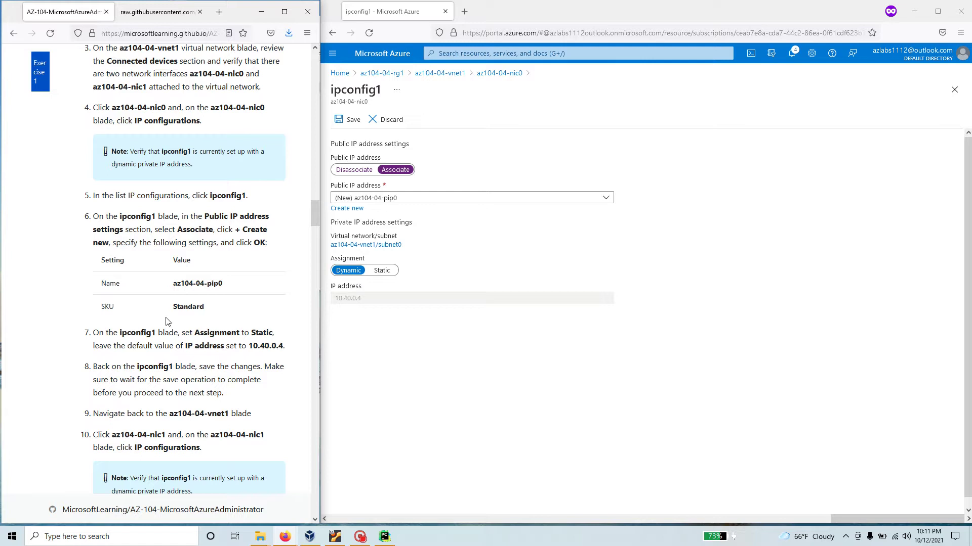
left_click(387, 273)
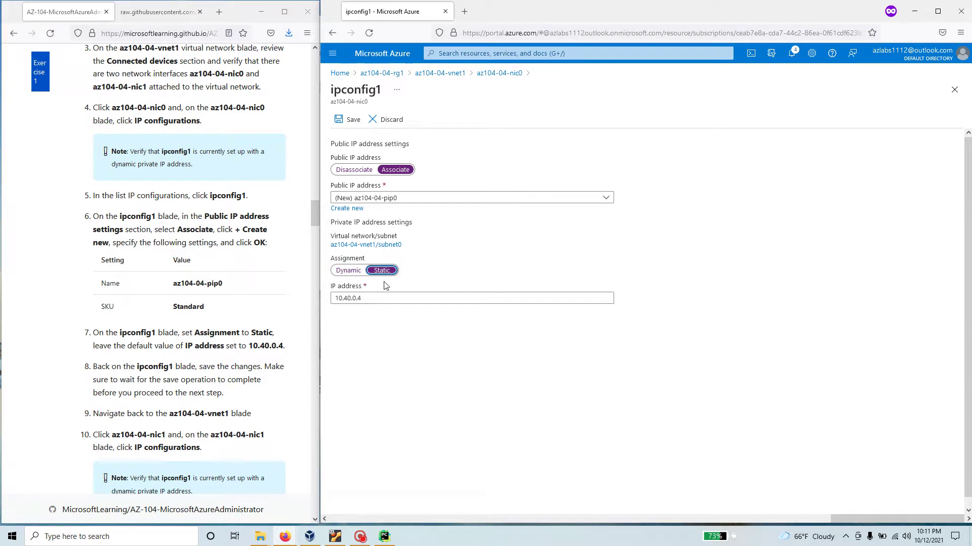
left_click_drag(284, 346, 248, 346)
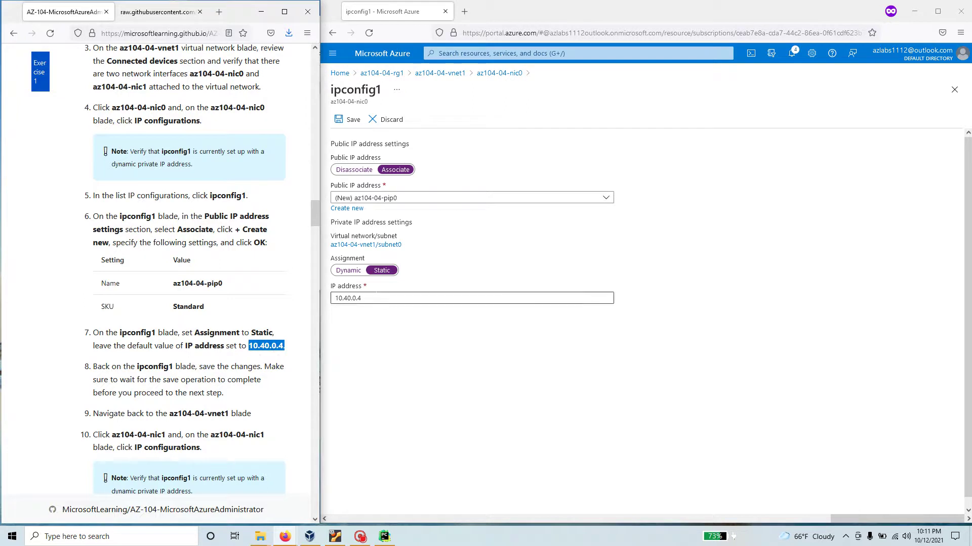
left_click(375, 298)
left_click_drag(364, 298, 331, 298)
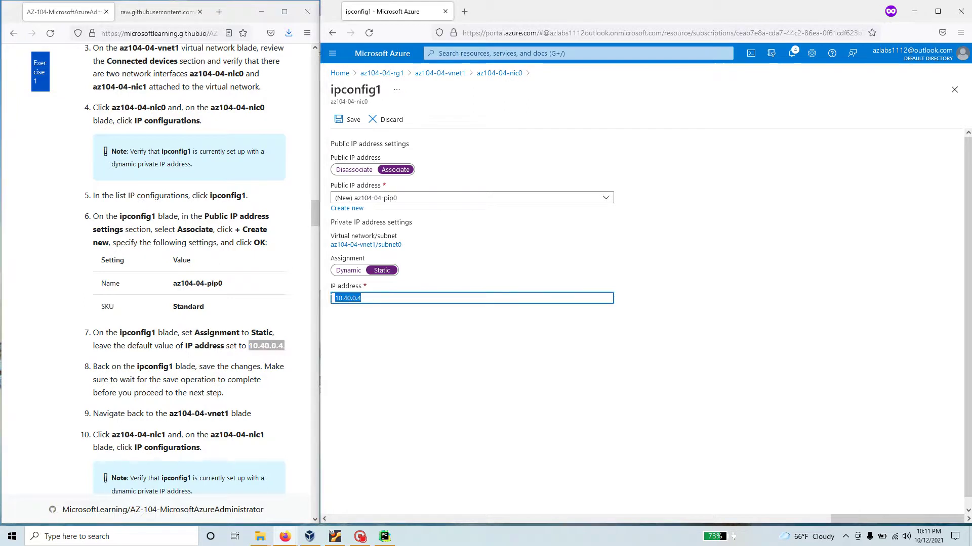
scroll(308, 434, "down", 2)
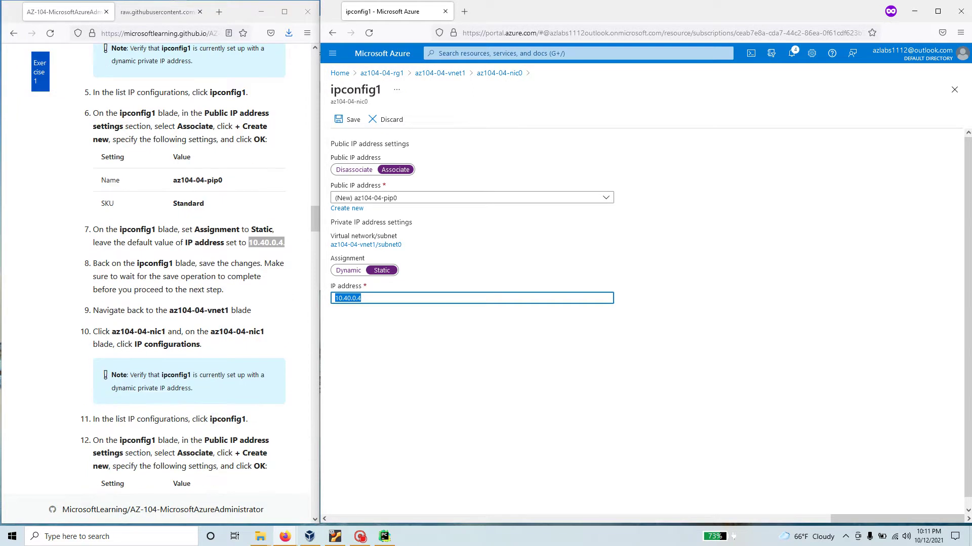
left_click(353, 124)
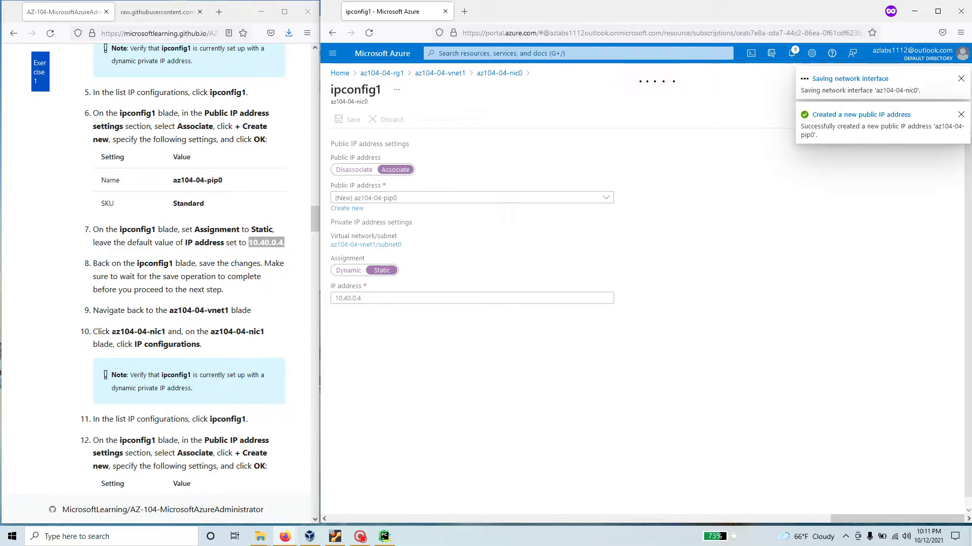
- Review lab guide instructions 4 to 10 about waiting for the save, returning to az104-04-vnet1 and configuring az104-04-nic1
left_click_drag(170, 310, 228, 310)
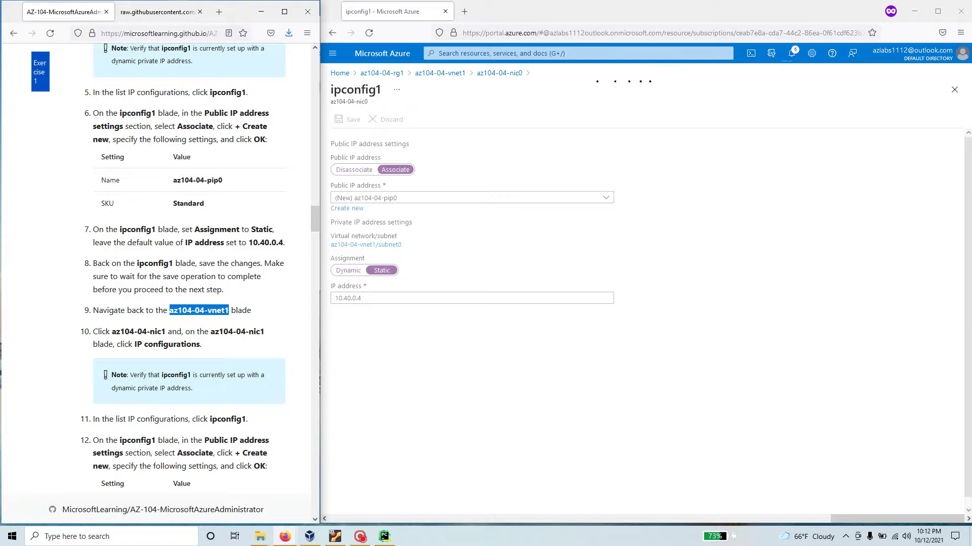
scroll(170, 308, "up", 3)
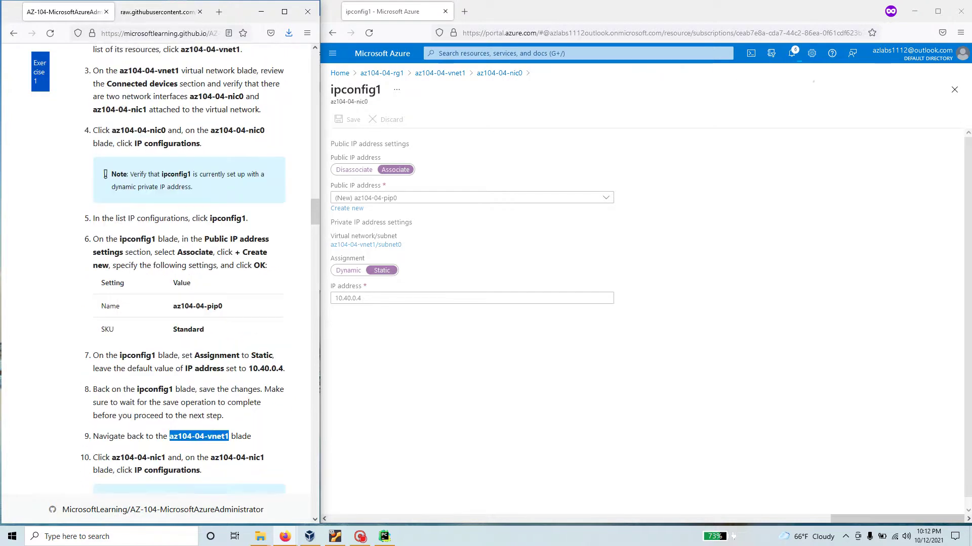
scroll(171, 308, "down", 1)
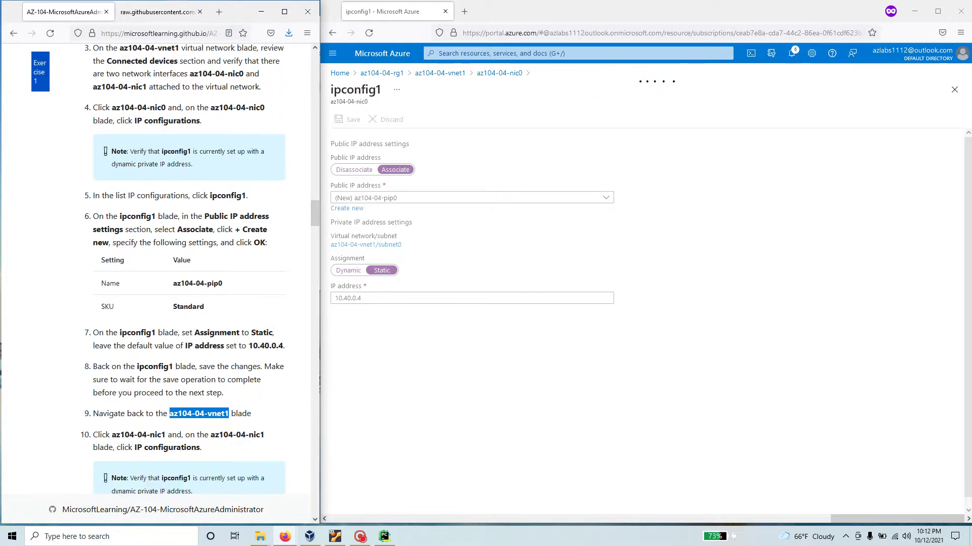
left_click_drag(166, 108, 120, 108)
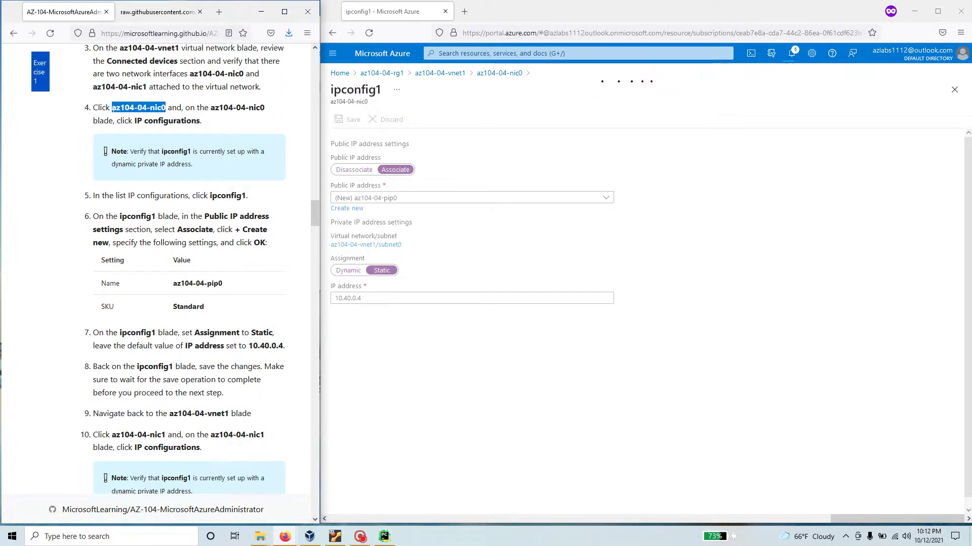
scroll(171, 278, "down", 2)
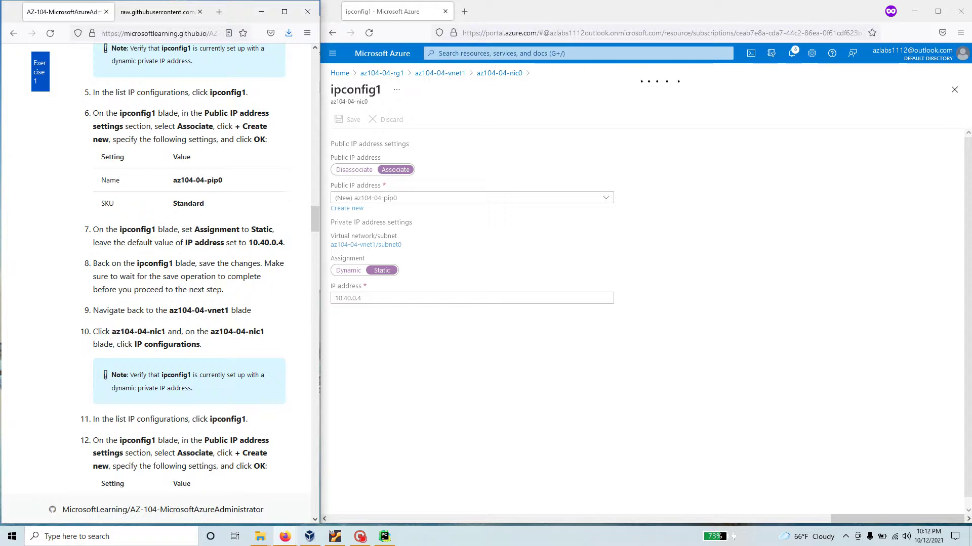
left_click_drag(166, 332, 116, 332)
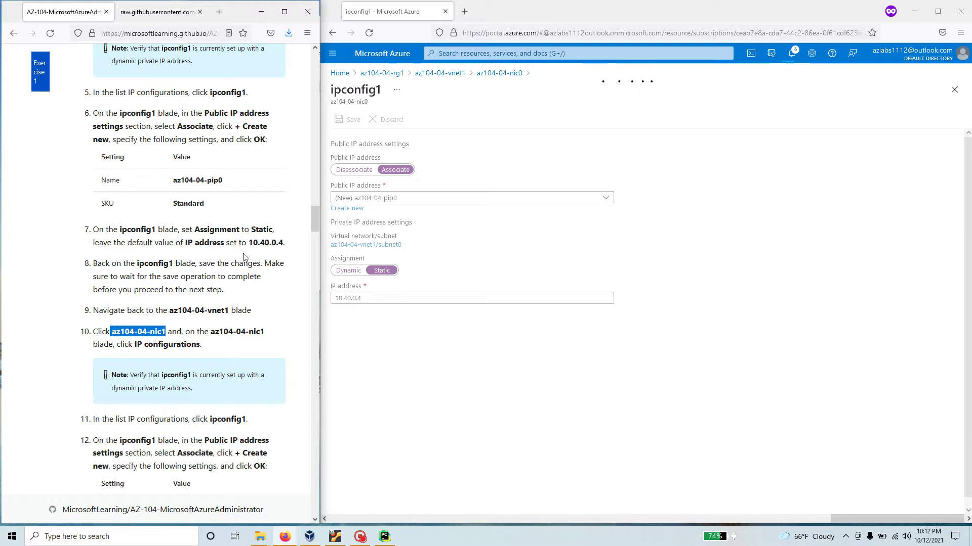
left_click_drag(264, 263, 282, 292)
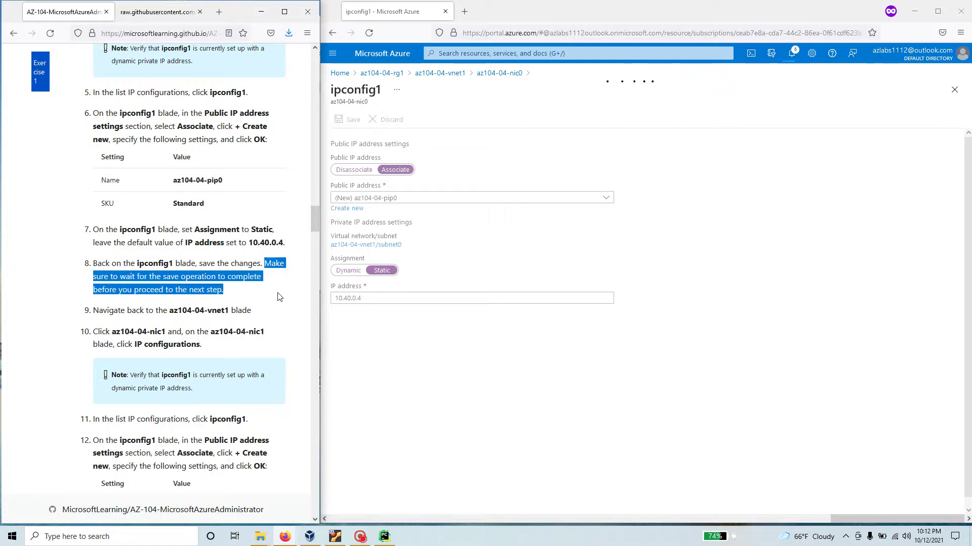
- Check the portal notifications for the save status of network interface az104-04-nic0, and close them once the save completes
left_click(793, 59)
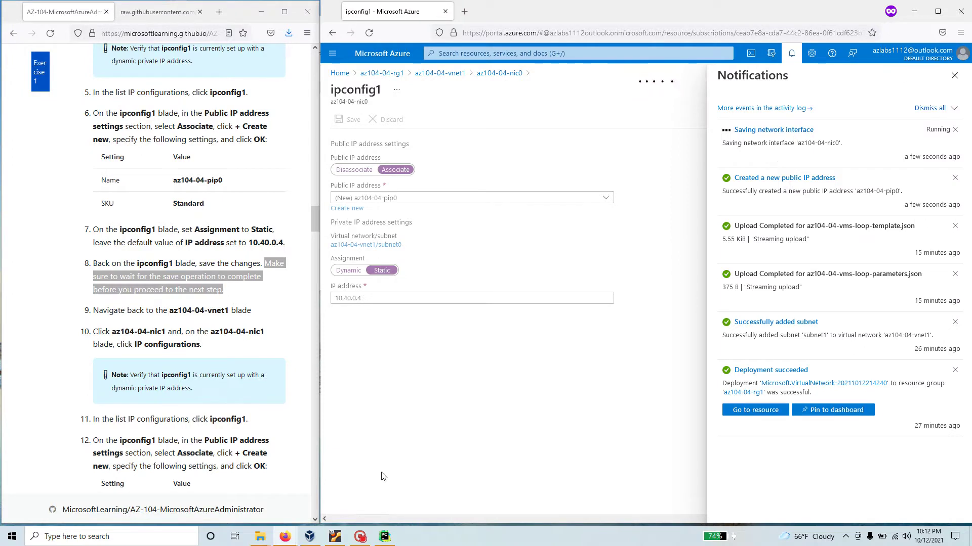
mouse_move(359, 538)
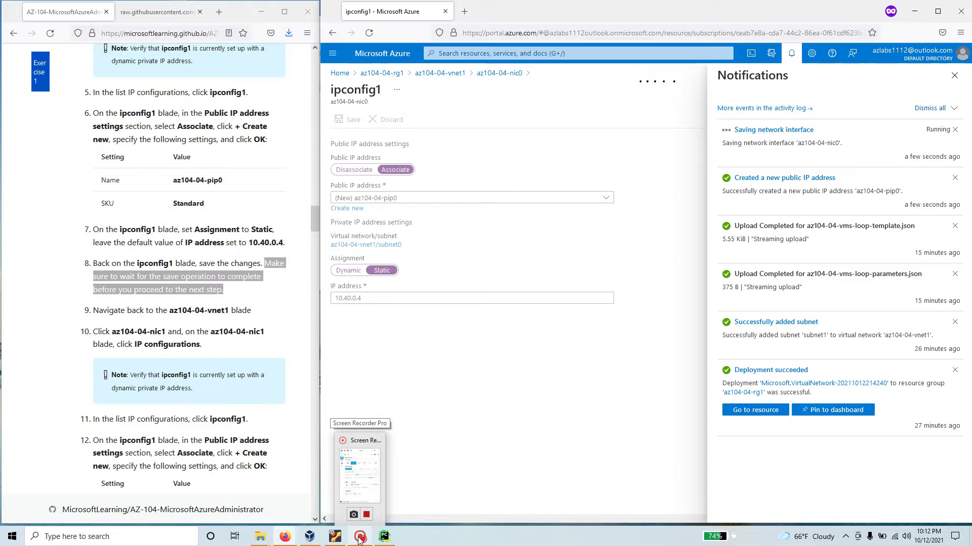
left_click(360, 521)
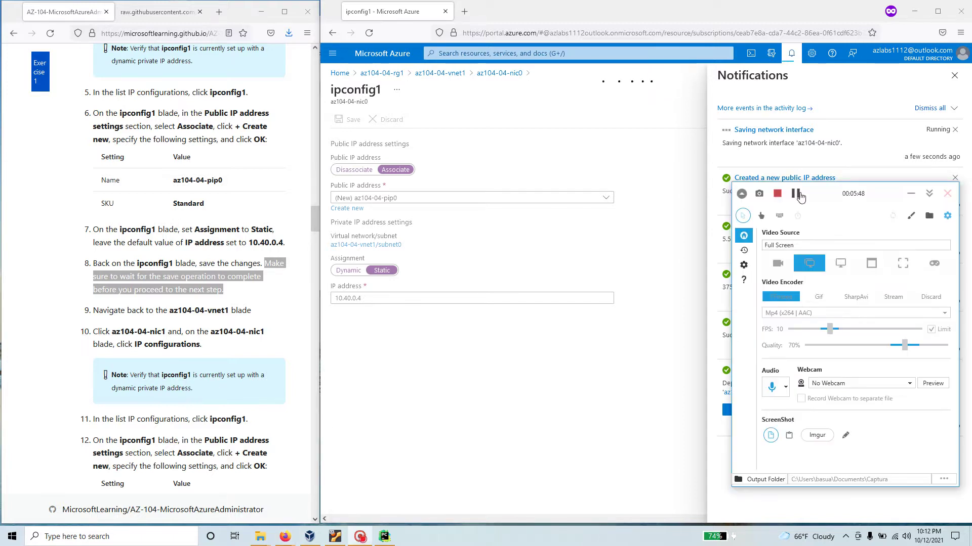
left_click(929, 194)
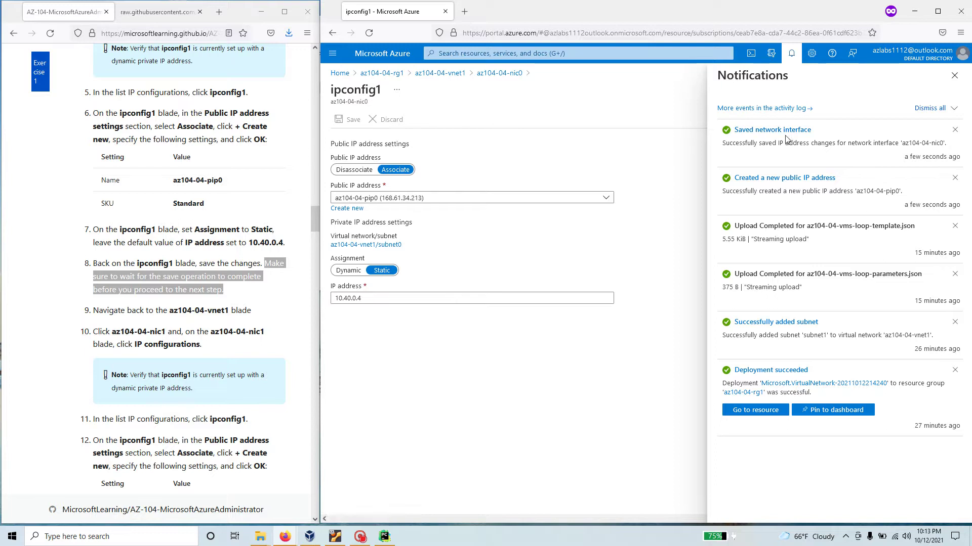
left_click(955, 77)
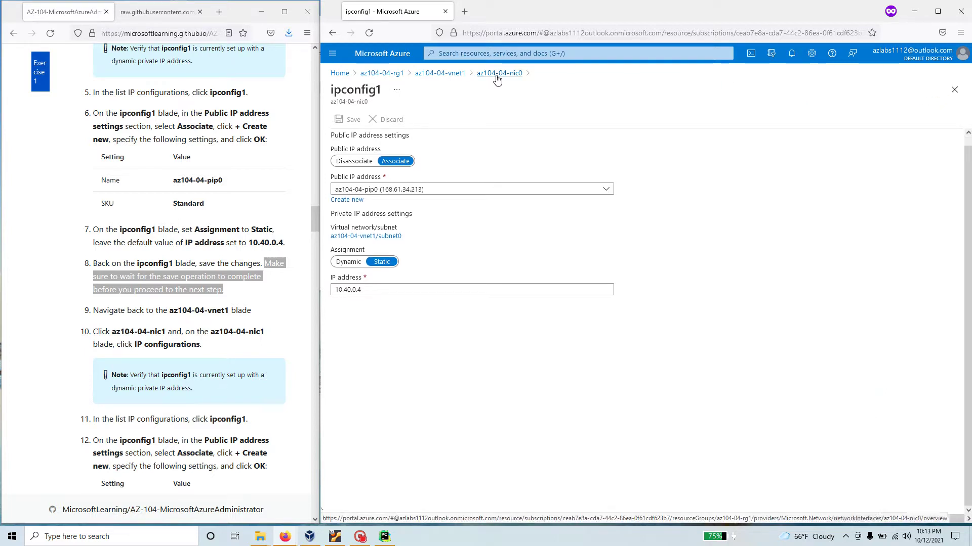
- Return to the connected devices of az104-04-vnet1 and open the az104-04-nic1 network interface
left_click(457, 75)
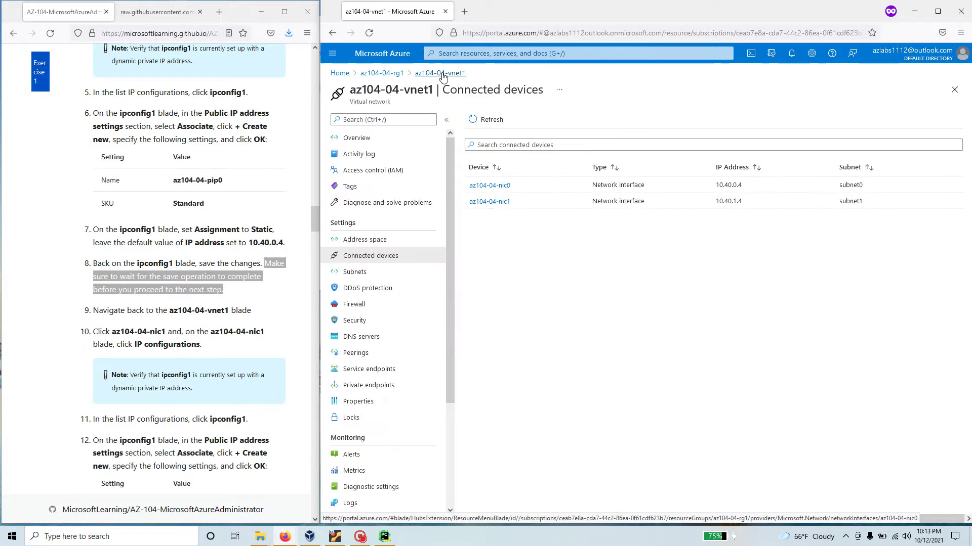
left_click(495, 202)
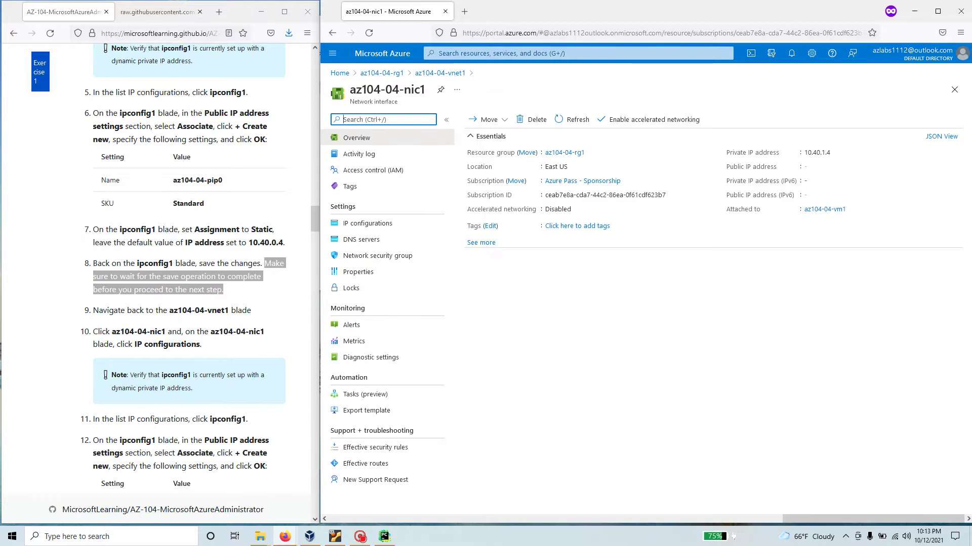
- Open ipconfig1 from the IP configurations of az104-04-nic1 and bring up lab guide instructions 12 and 13
left_click(243, 290)
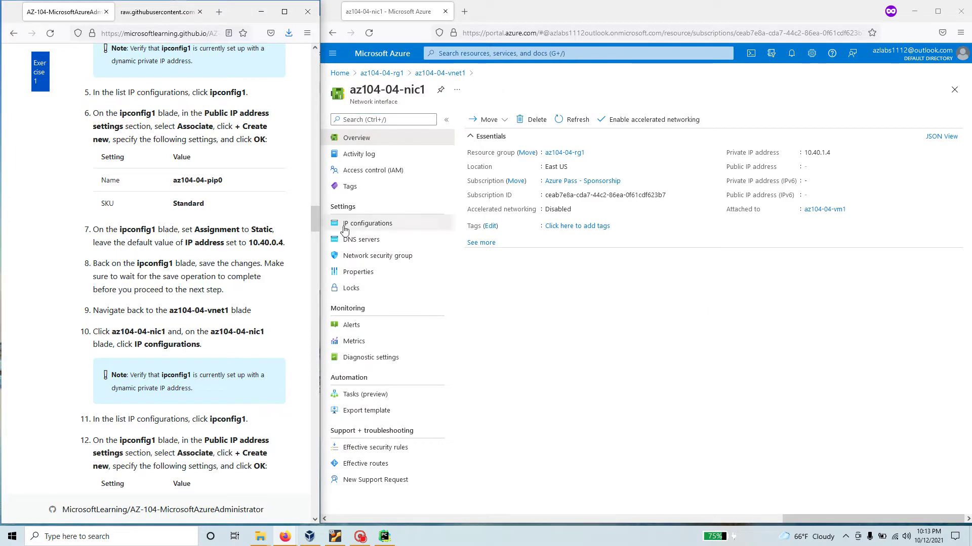
left_click(368, 225)
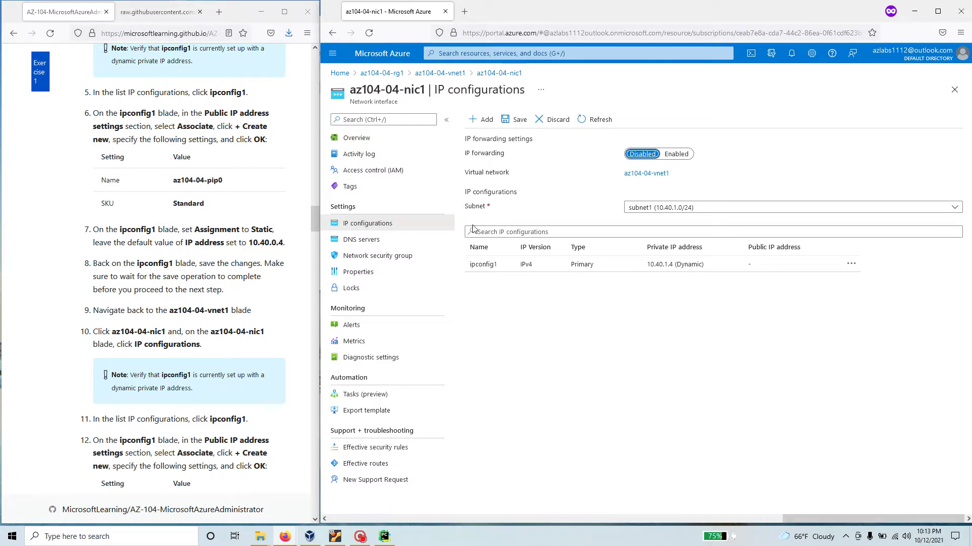
left_click(569, 270)
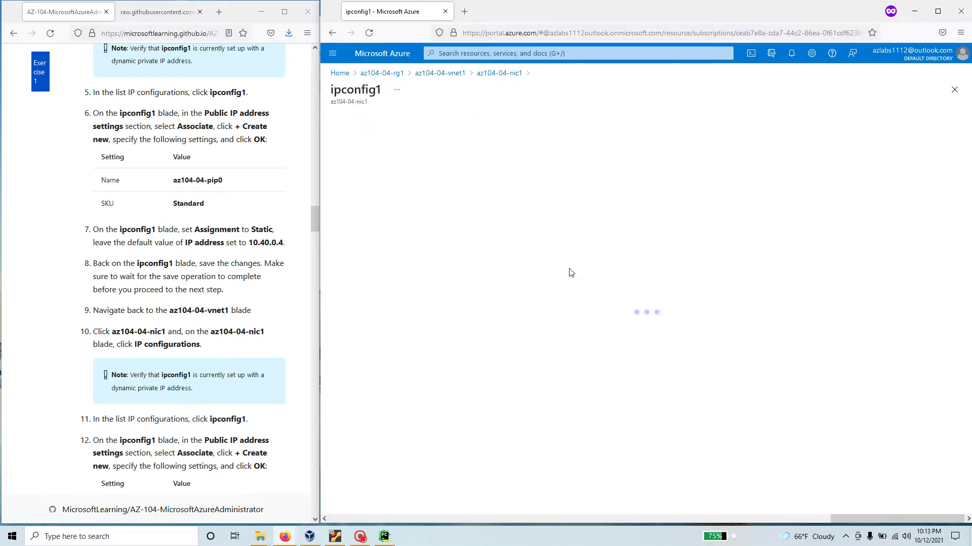
scroll(202, 263, "down", 2)
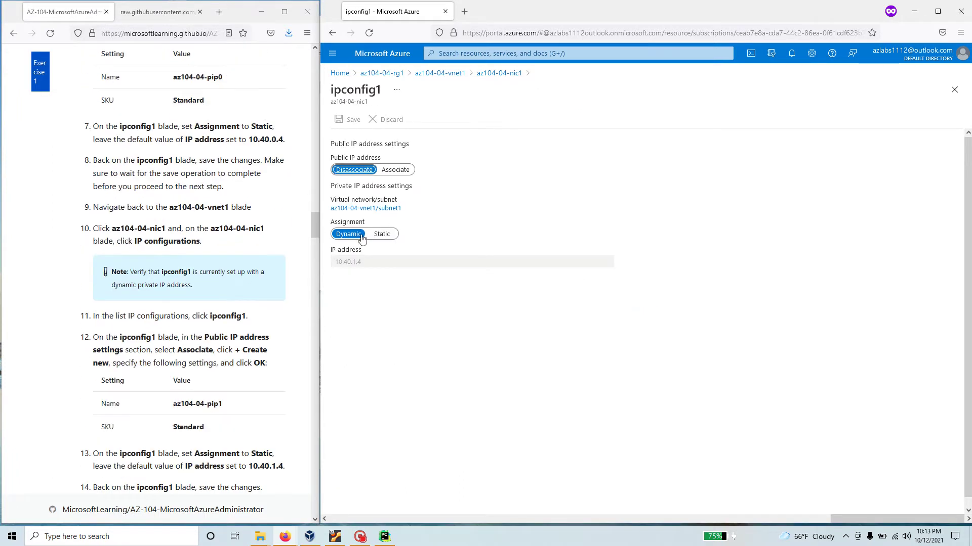
- Associate ipconfig1 with a new public IP address named az104-04-pip1, using the Standard SKU
left_click(403, 173)
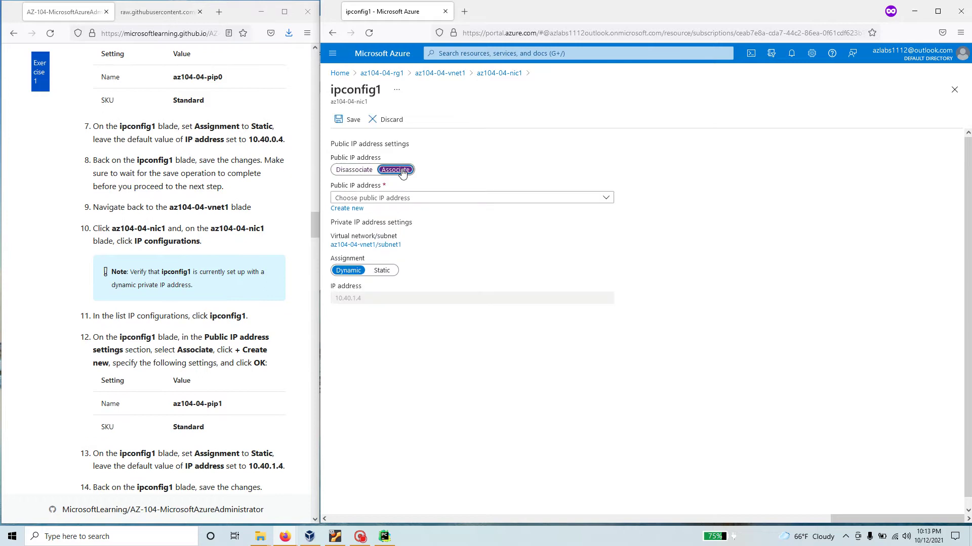
left_click(345, 210)
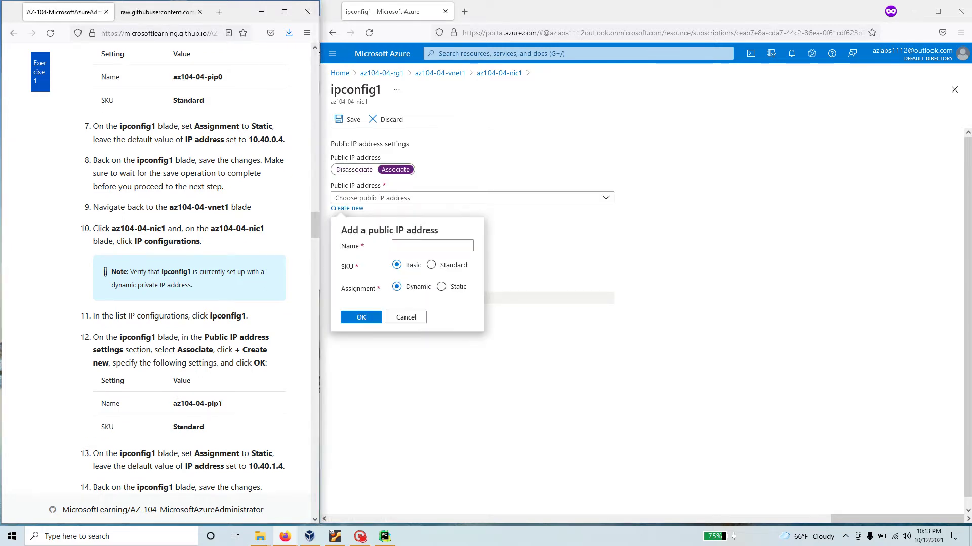
left_click_drag(223, 404, 173, 404)
right_click(175, 403)
left_click(195, 416)
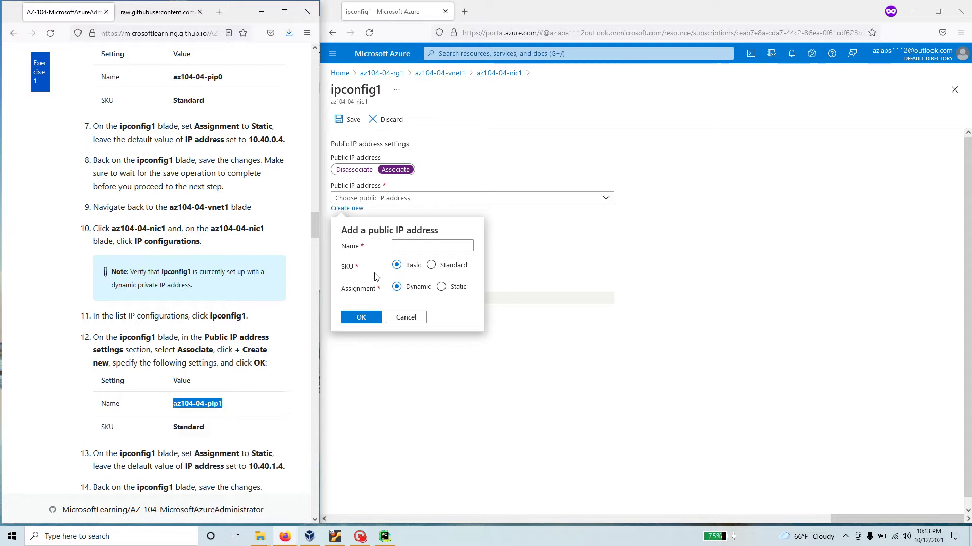
left_click(432, 245)
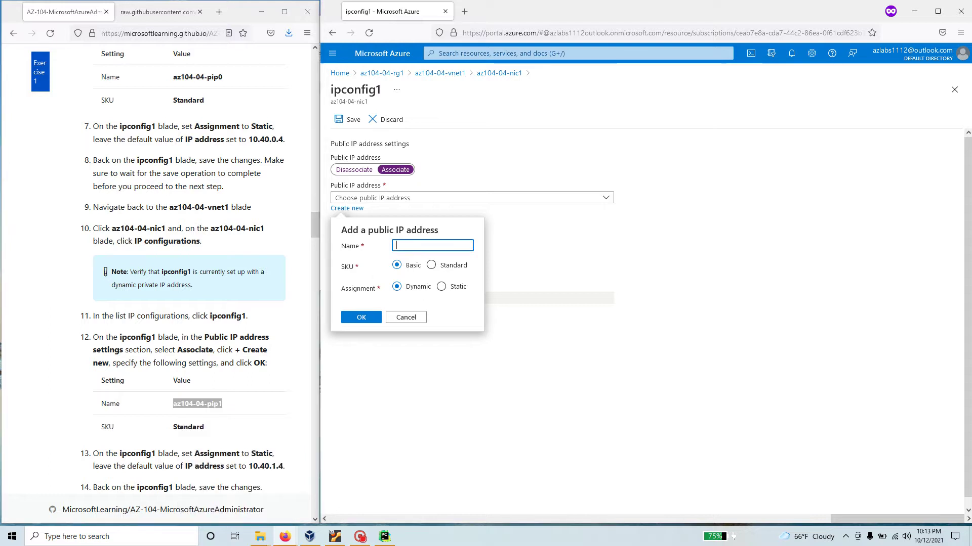
key("ctrl+v")
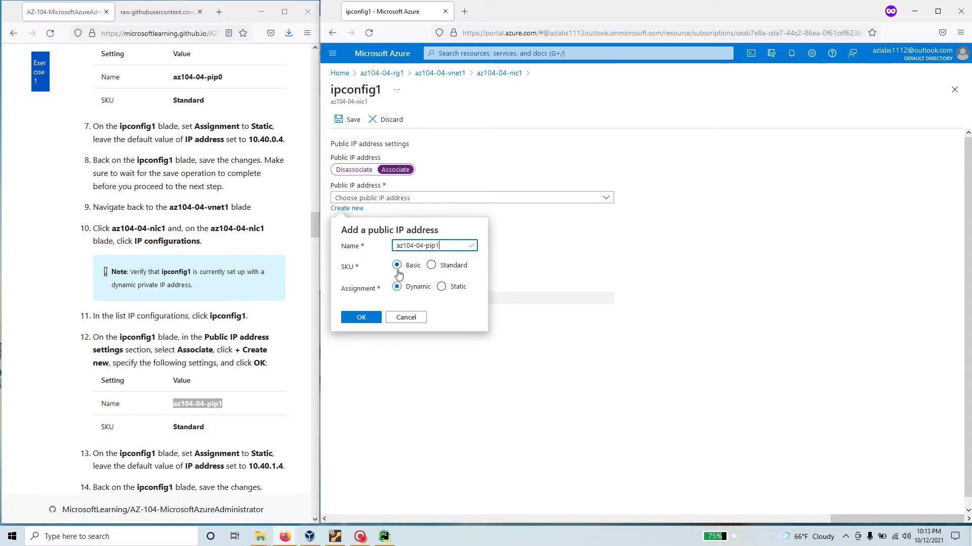
left_click(431, 265)
left_click(360, 318)
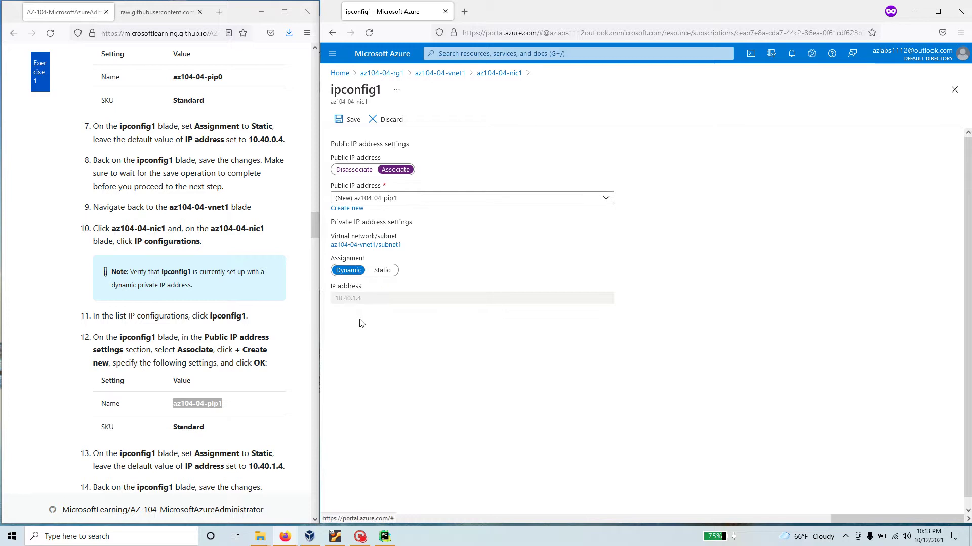
- Set ipconfig1's private IP assignment to Static, keep the address 10.40.1.4 given in the lab guide, and save the changes
double_click(365, 260)
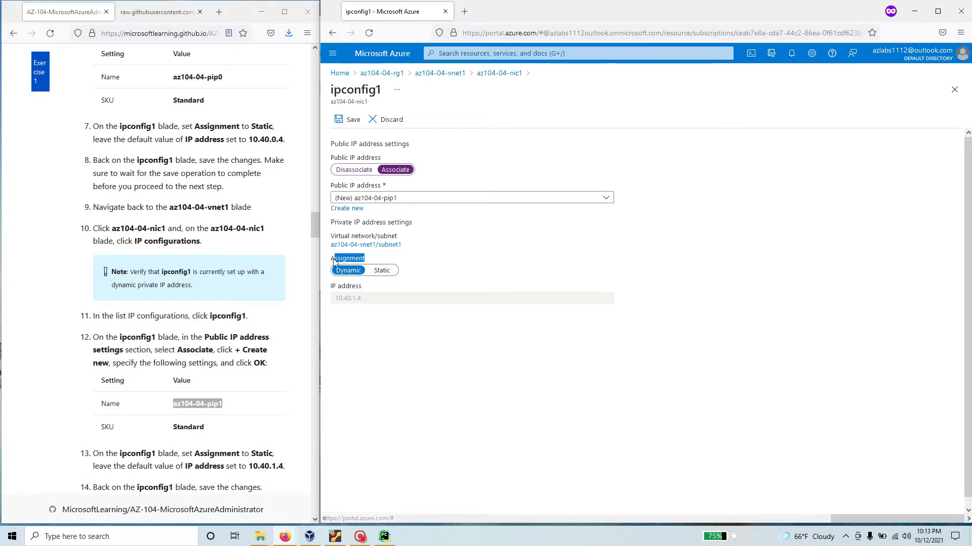
scroll(214, 451, "down", 2)
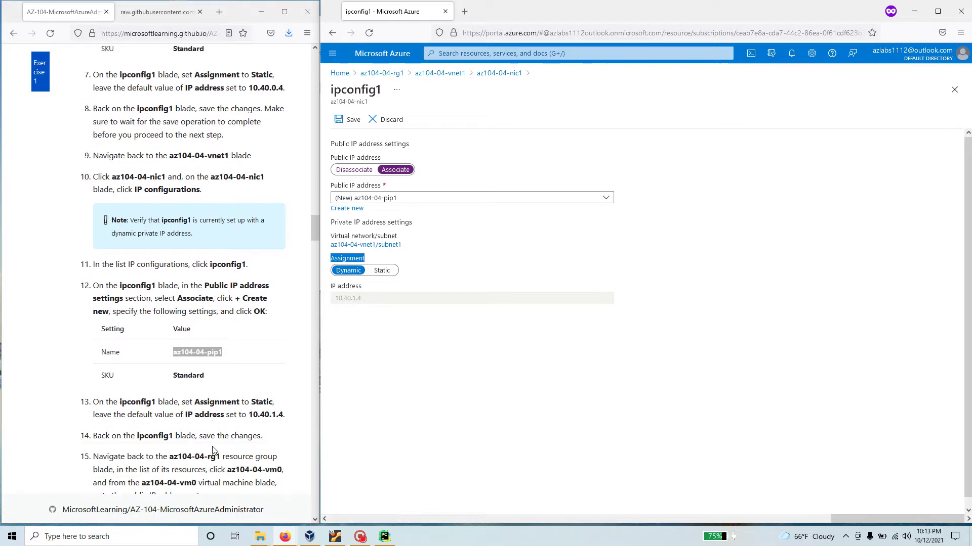
left_click(390, 271)
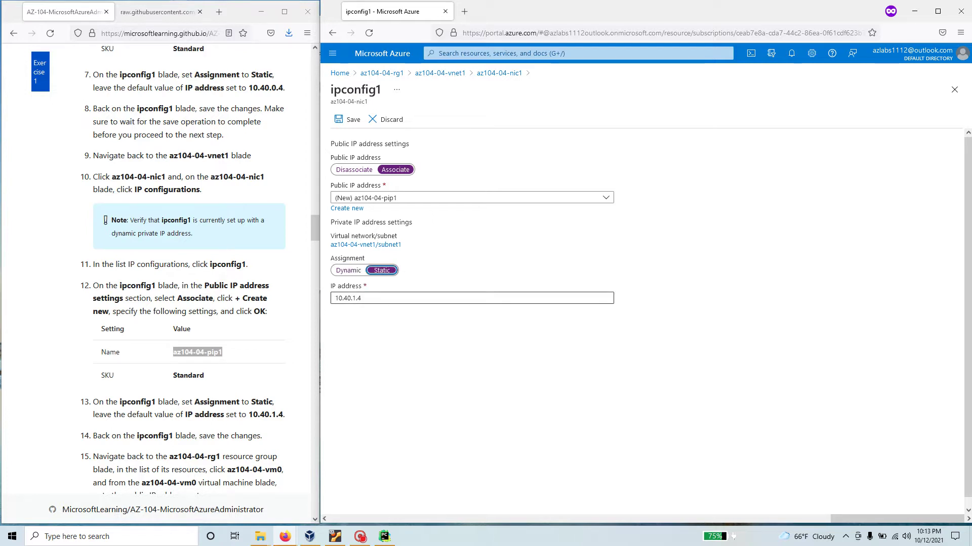
key("Tab")
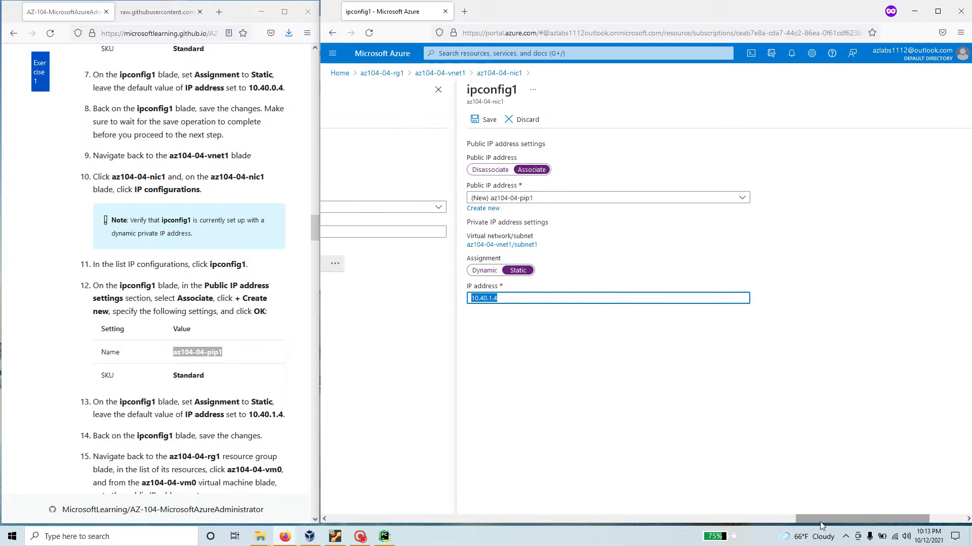
left_click_drag(819, 521, 849, 520)
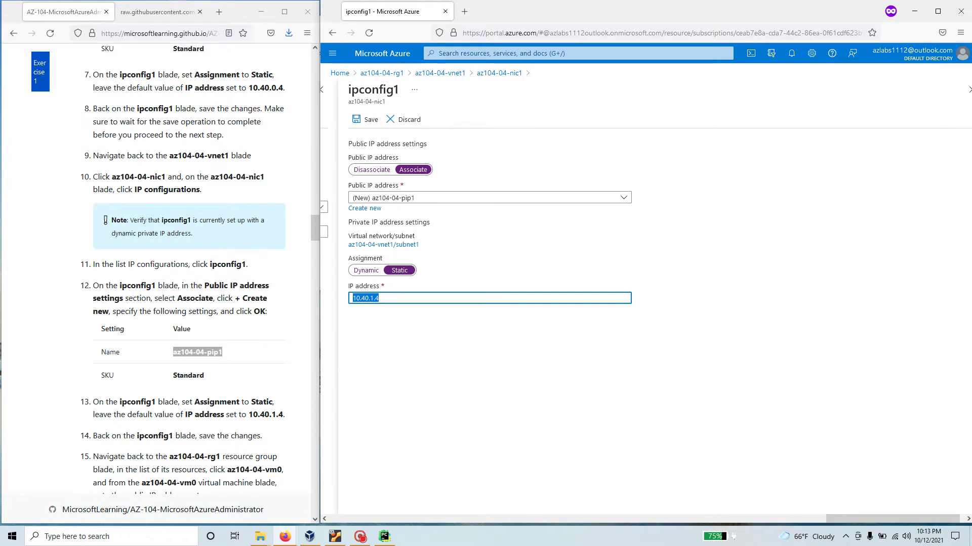
scroll(182, 269, "down", 2)
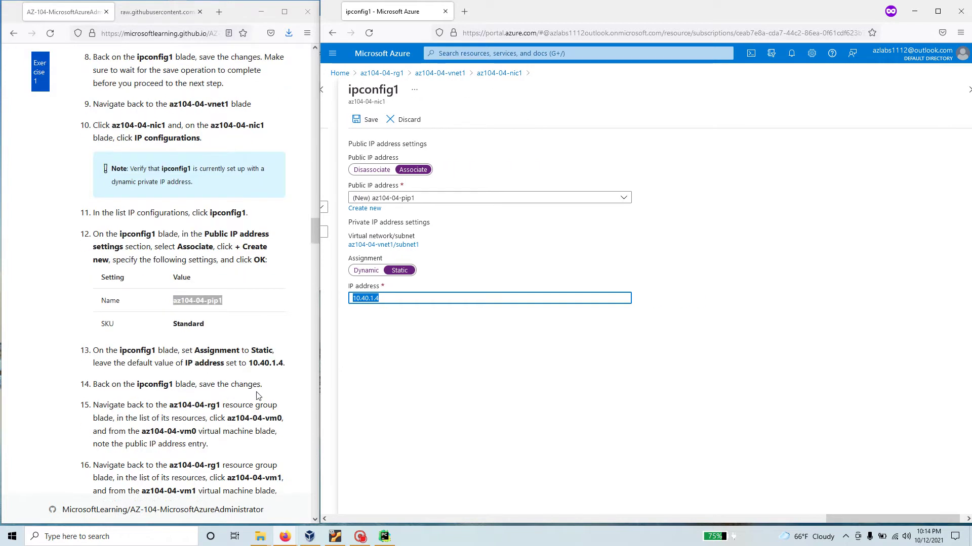
scroll(408, 361, "down", 1)
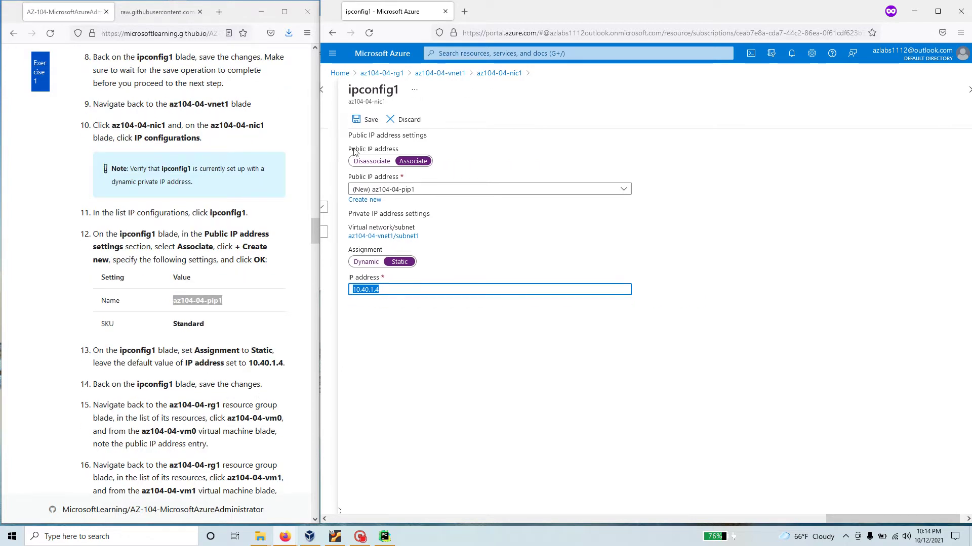
left_click(368, 119)
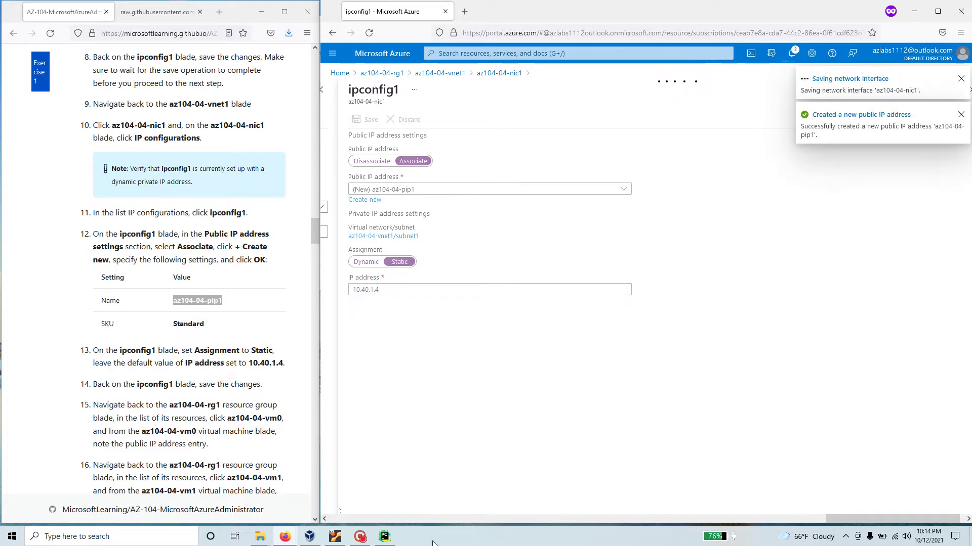
- Check the portal notifications for the save status of az104-04-nic1, and return to the connected devices of az104-04-vnet1
left_click(360, 536)
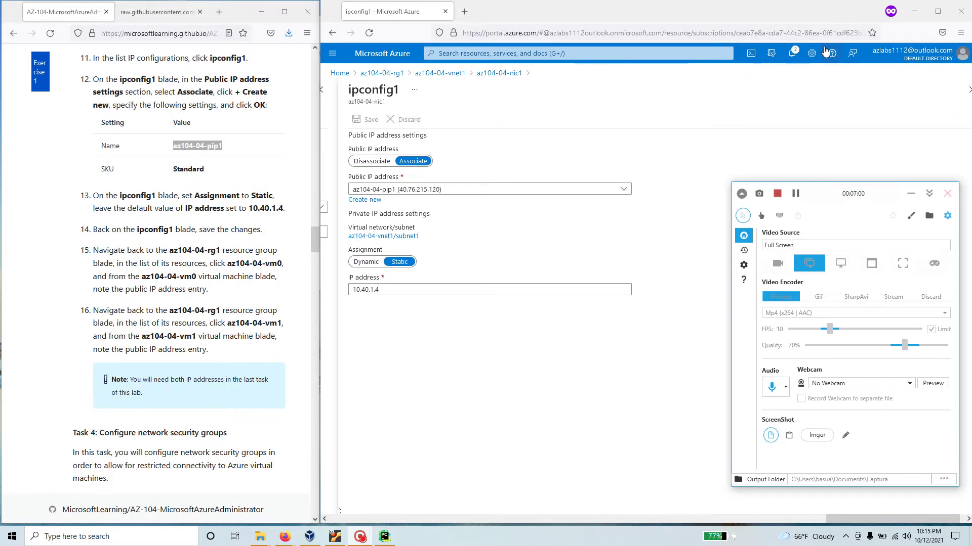
left_click(791, 53)
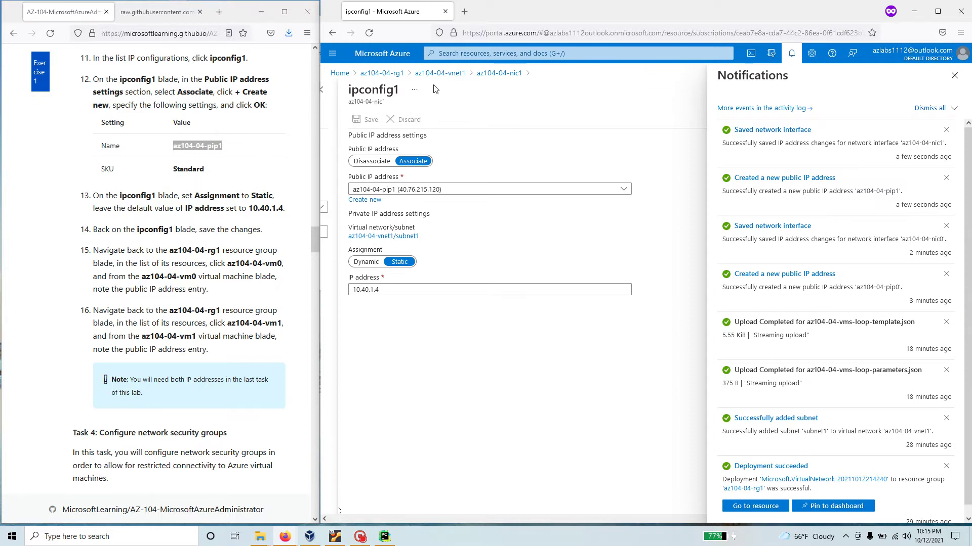
left_click(446, 76)
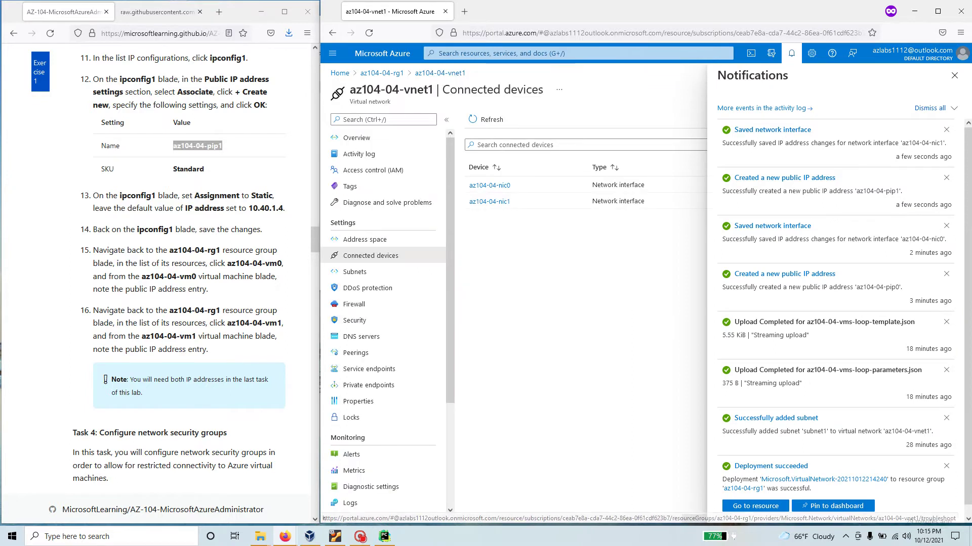
- Review lab guide instructions 14 and 15 about saving and returning to az104-04-rg1, and close the notifications
left_click_drag(266, 231, 82, 233)
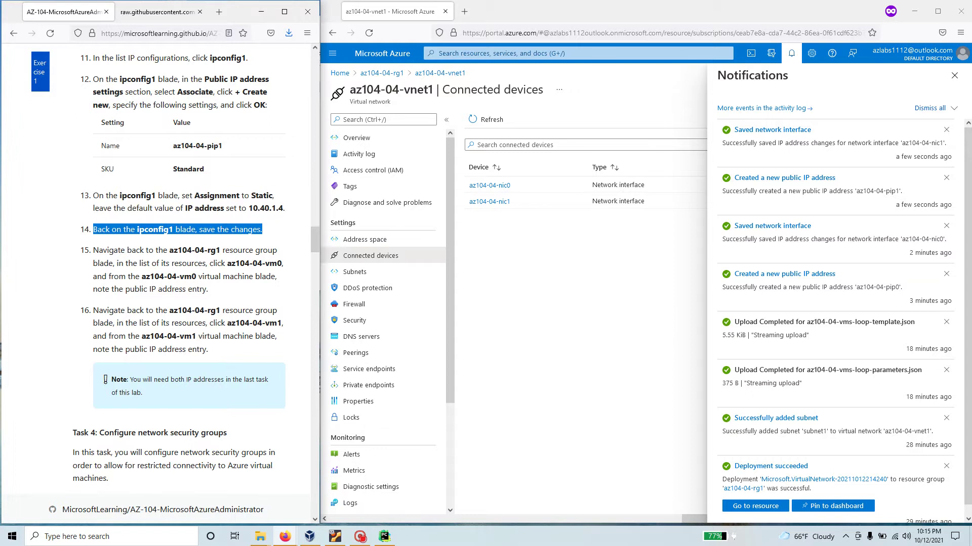
left_click_drag(223, 250, 170, 250)
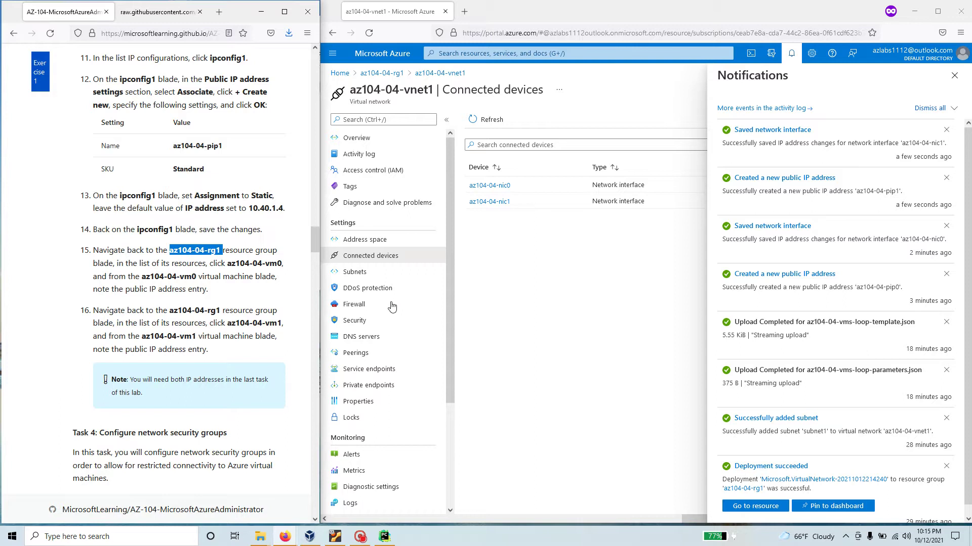
left_click(528, 323)
left_click(953, 77)
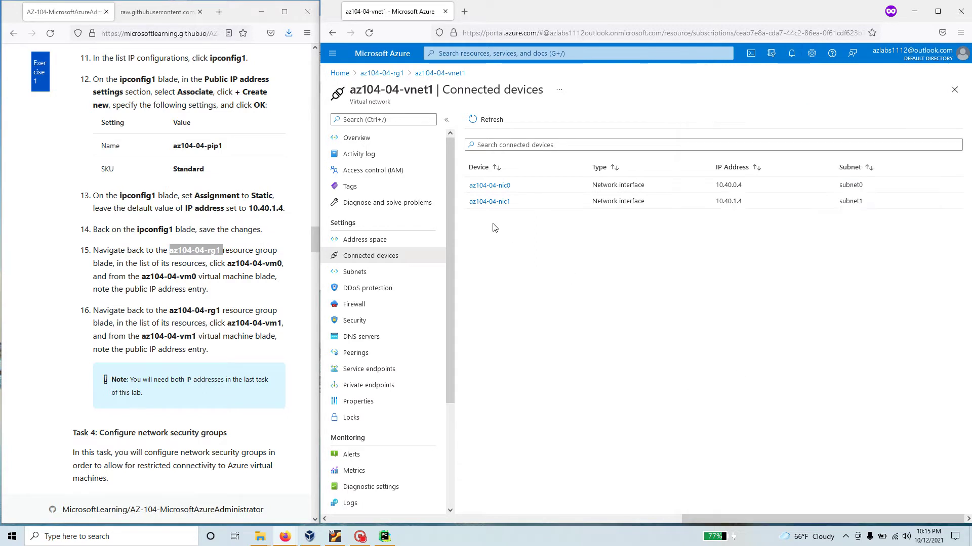
- Examine the private and public IP addresses of ipconfig1 in the IP configurations of az104-04-nic0
left_click(495, 186)
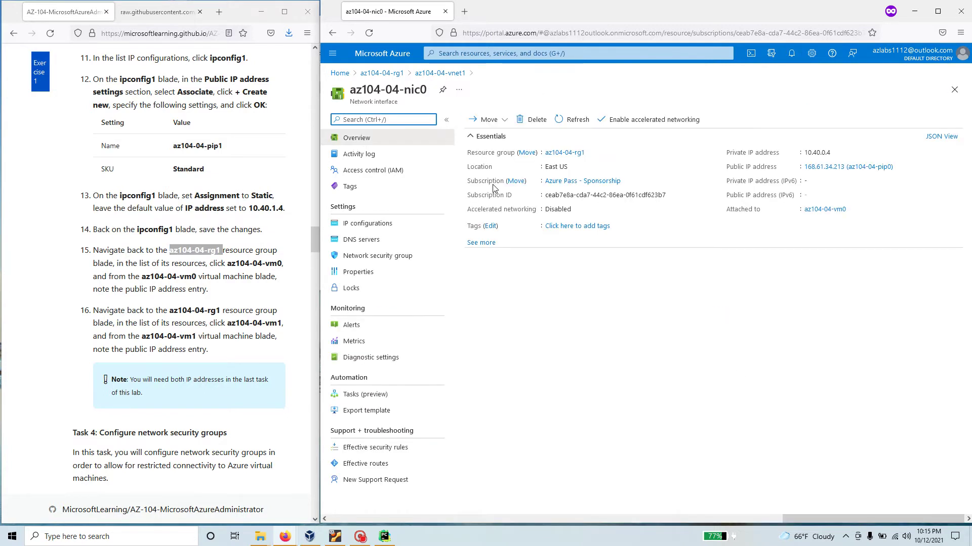
left_click(365, 223)
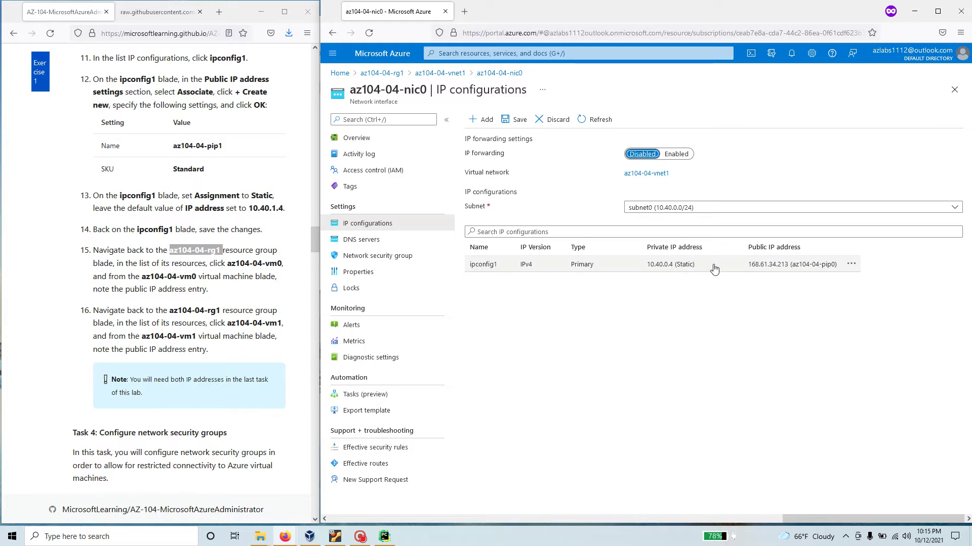
left_click_drag(714, 270, 650, 271)
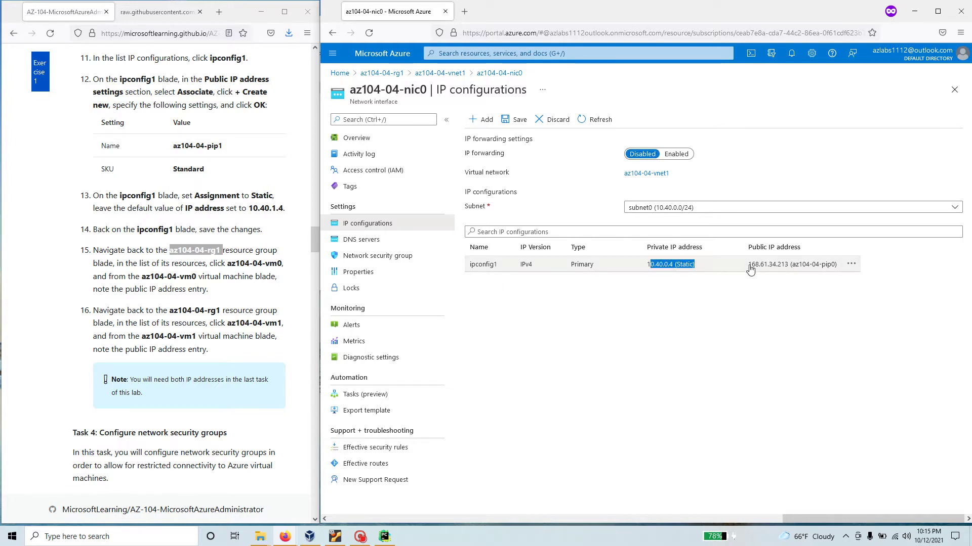
left_click_drag(748, 267, 787, 273)
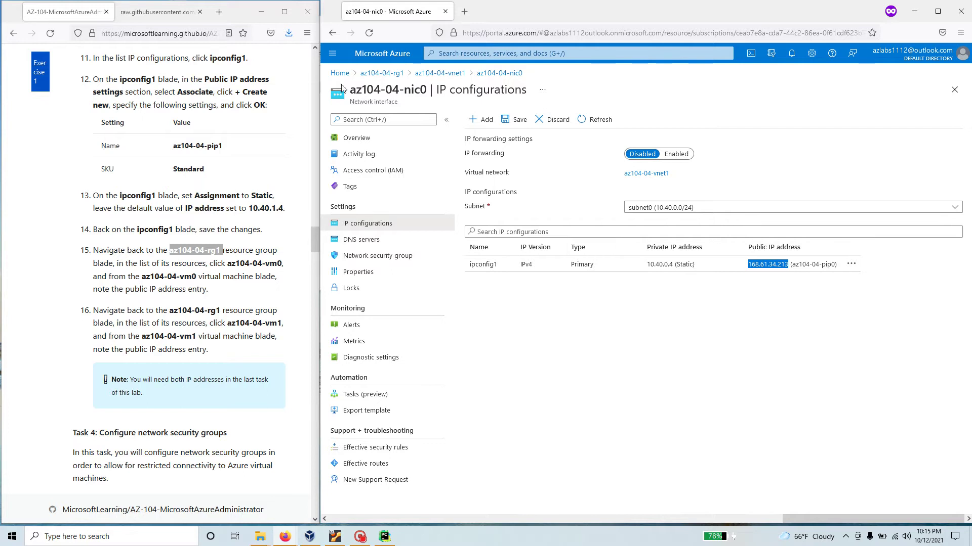
- Go back through az104-04-vnet1 to az104-04-nic1 and examine the private and public IP addresses of its ipconfig1
left_click(455, 74)
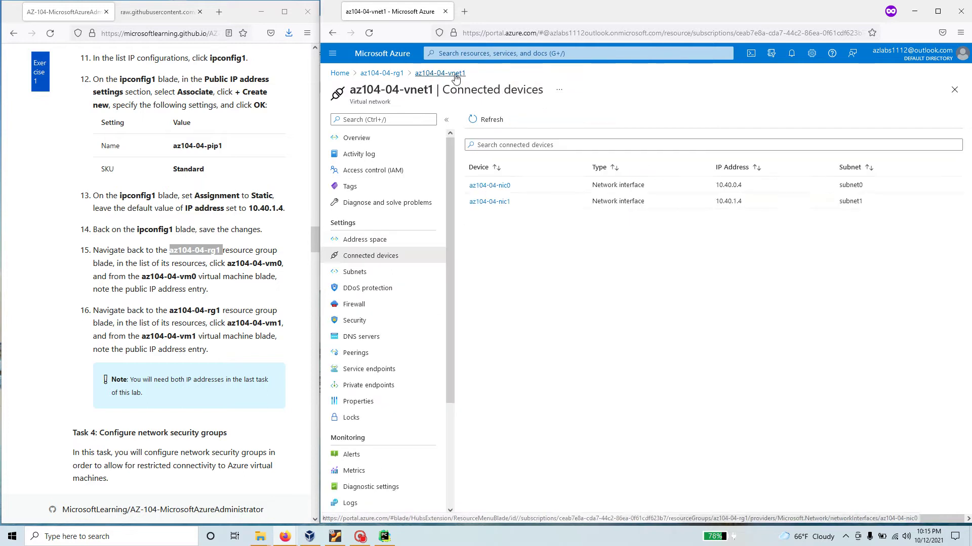
left_click(492, 208)
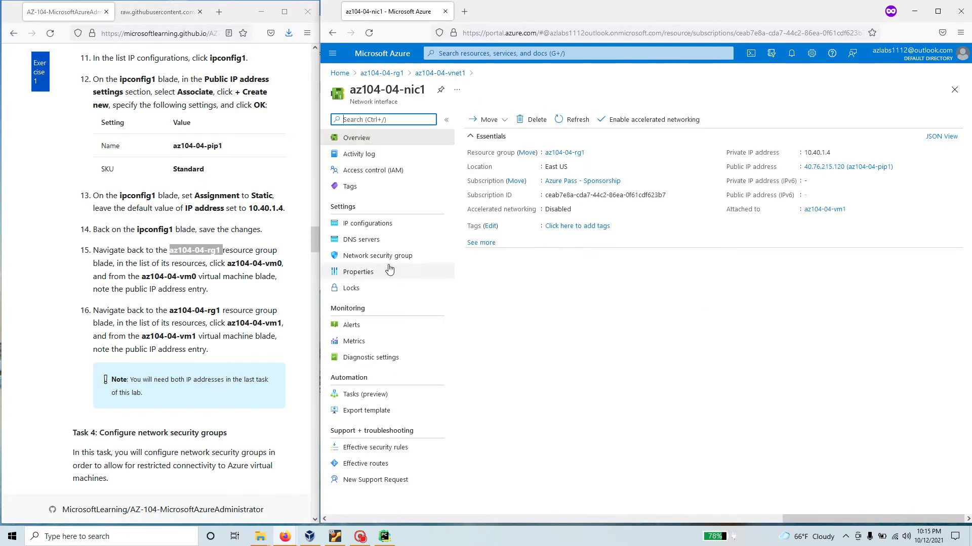
left_click(378, 223)
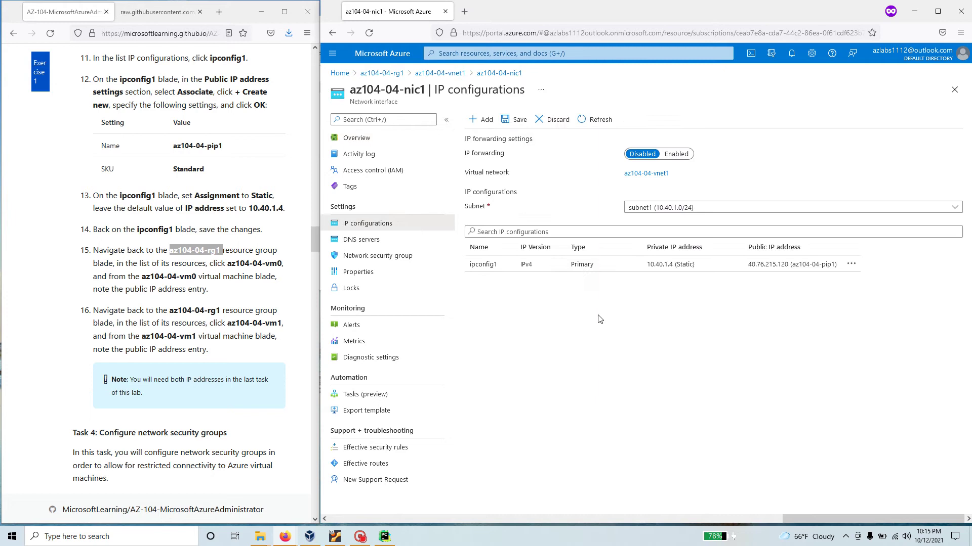
left_click_drag(696, 264, 644, 266)
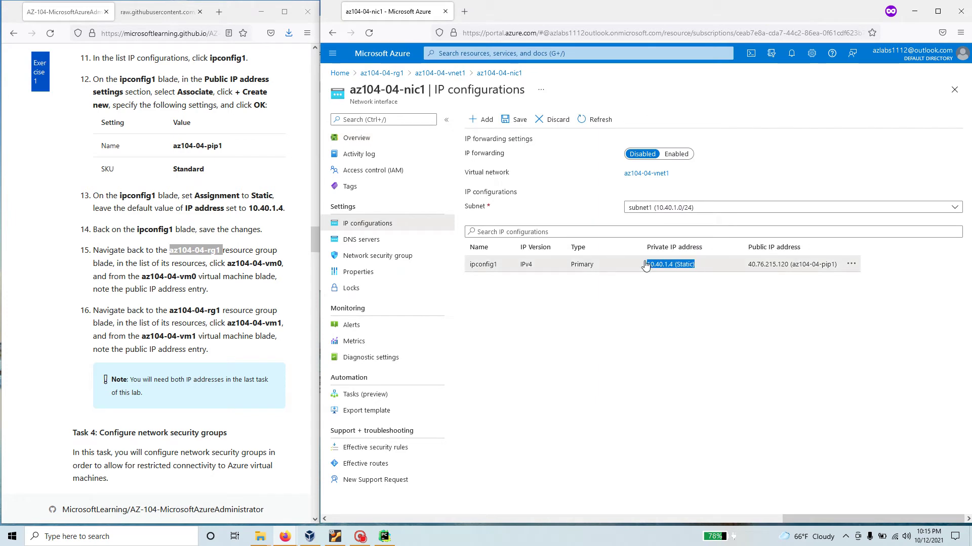
left_click_drag(747, 265, 791, 273)
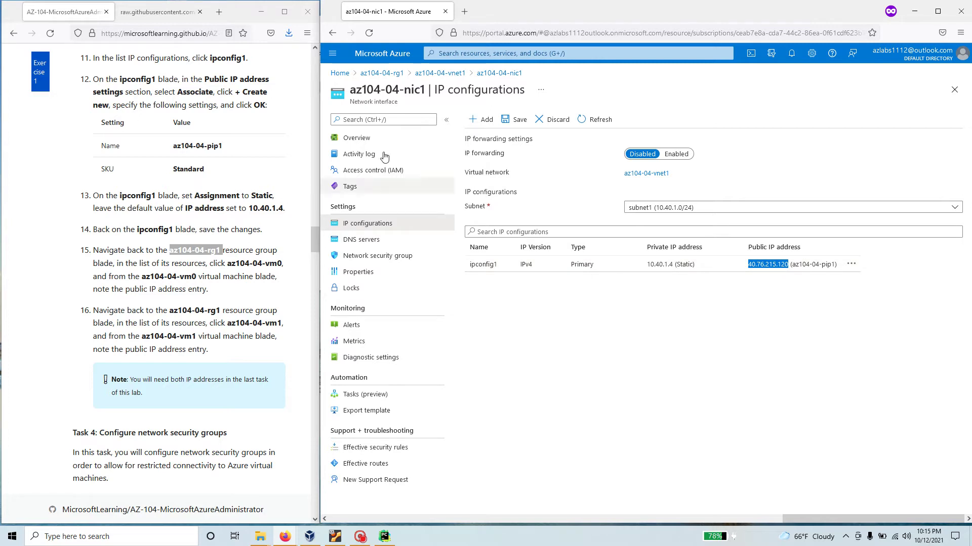
- Return to the az104-04-rg1 resource group, open the az104-04-vm0 virtual machine, and note its public IP address
left_click(385, 74)
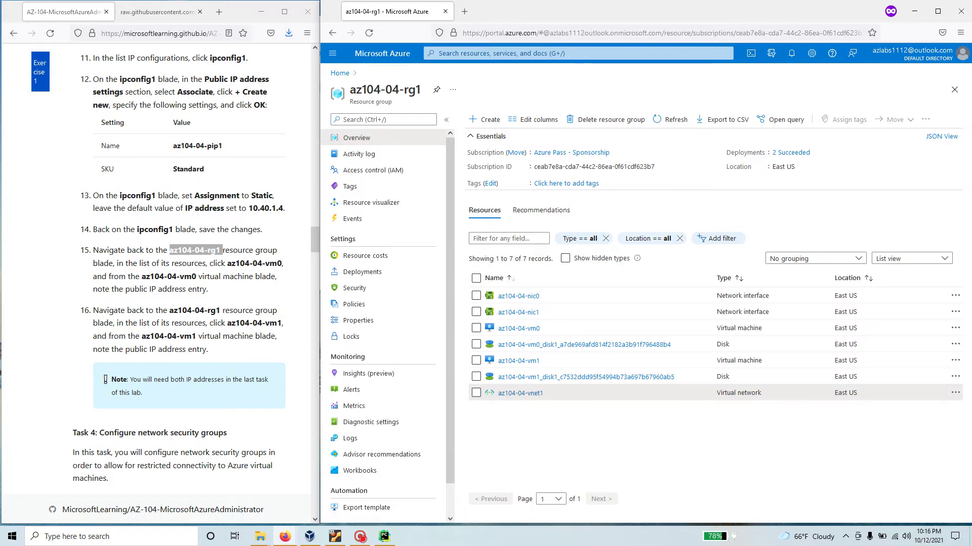
left_click_drag(227, 263, 279, 264)
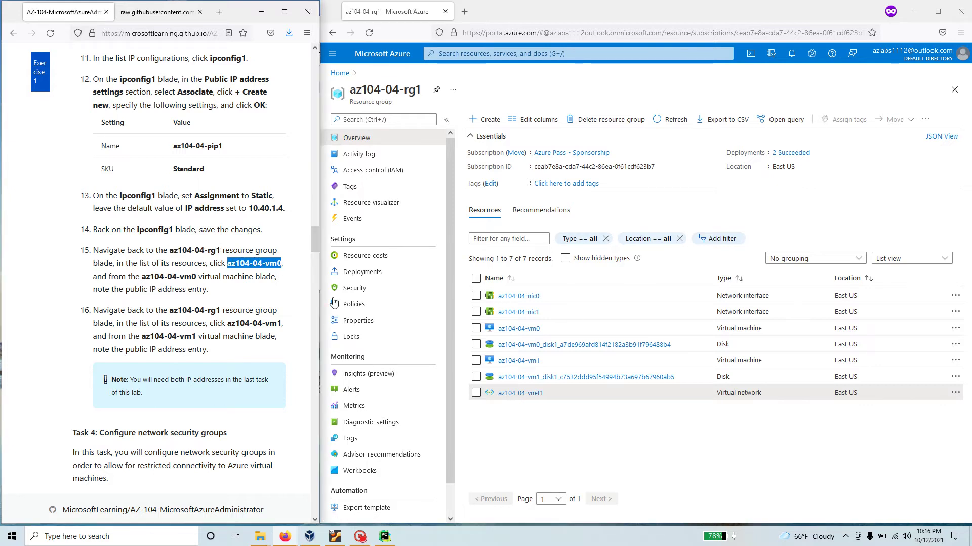
left_click(534, 328)
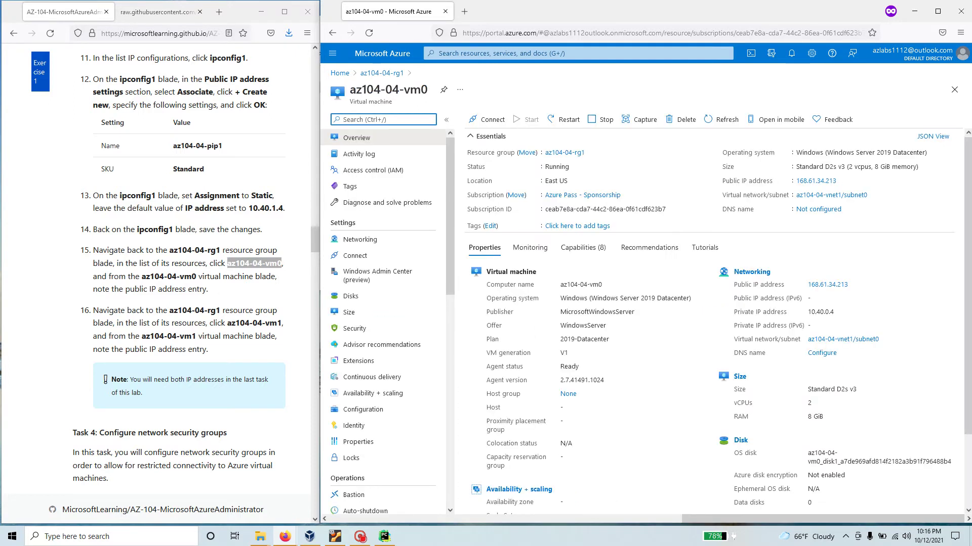
left_click(862, 183)
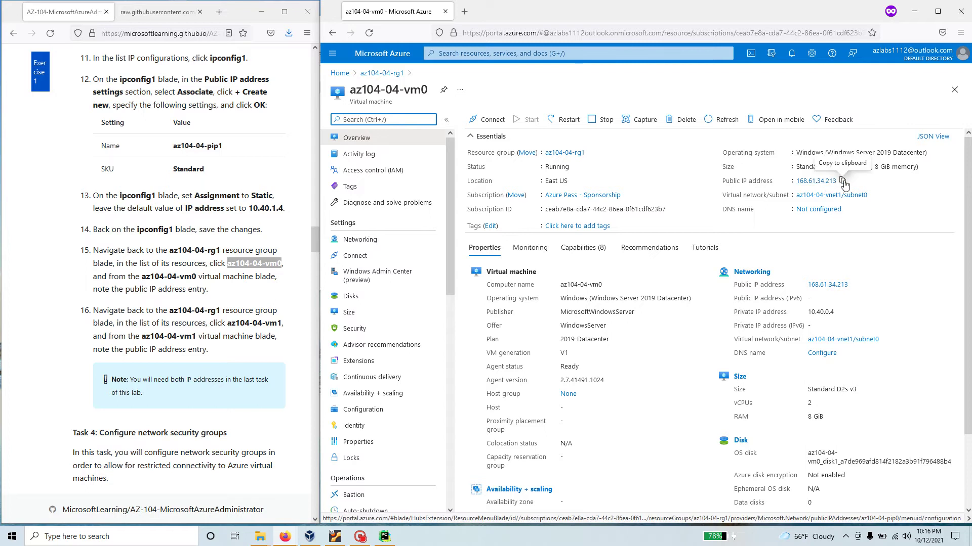
left_click_drag(862, 184, 796, 184)
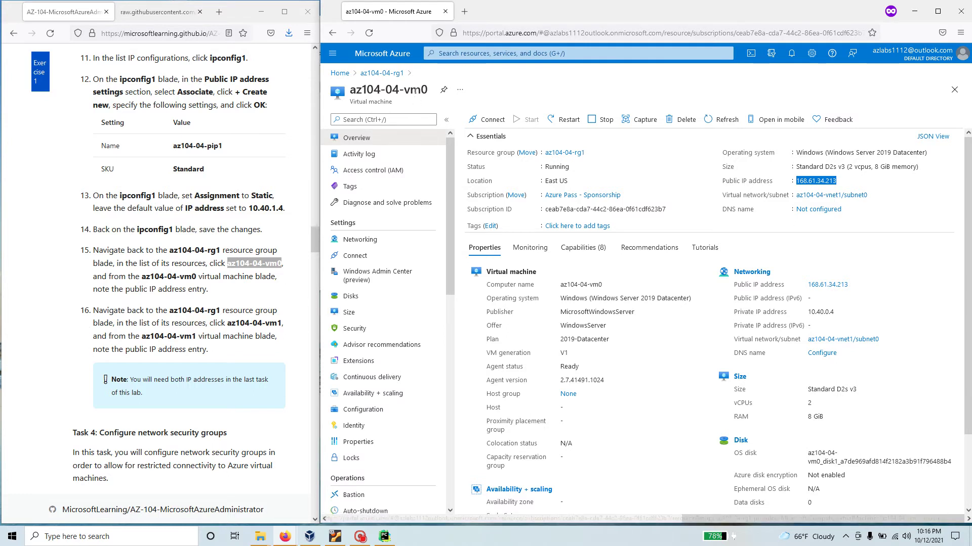
- Go back to az104-04-rg1, open the az104-04-vm1 virtual machine as in lab instruction 16, and note its public IP address
left_click(385, 74)
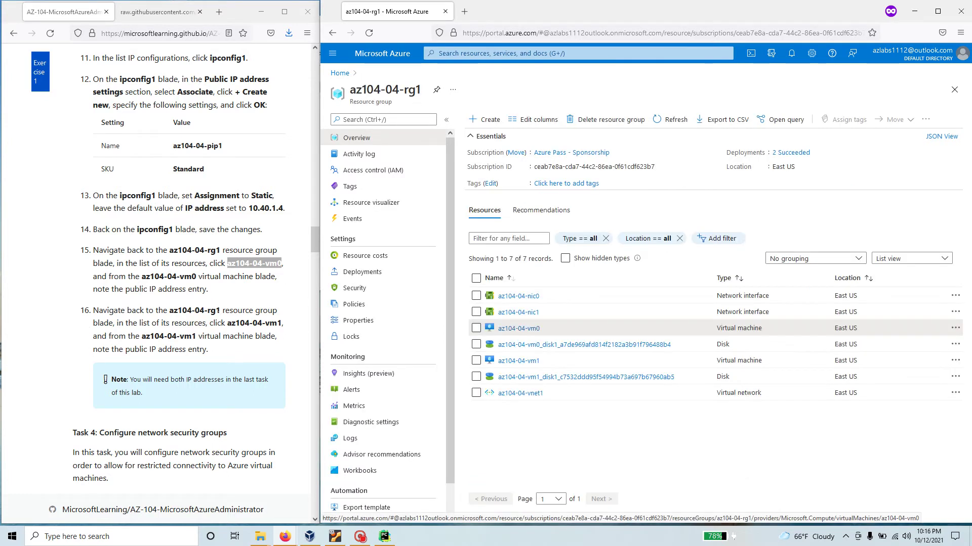
left_click_drag(169, 310, 220, 310)
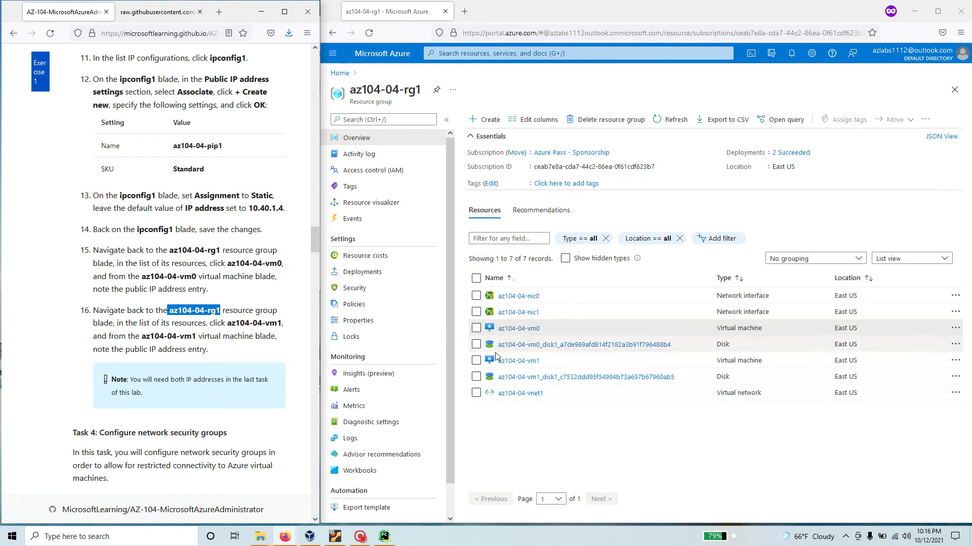
left_click(531, 361)
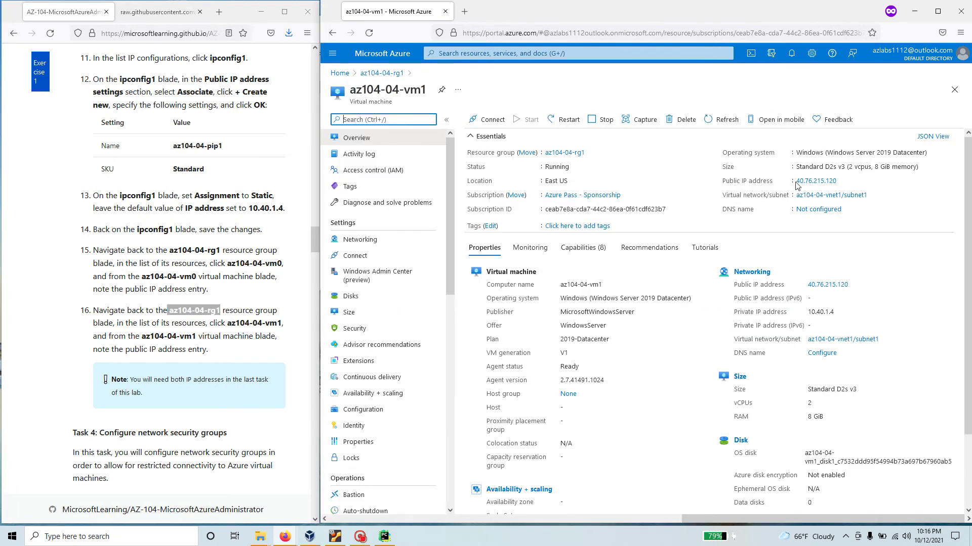
left_click_drag(795, 182, 838, 181)
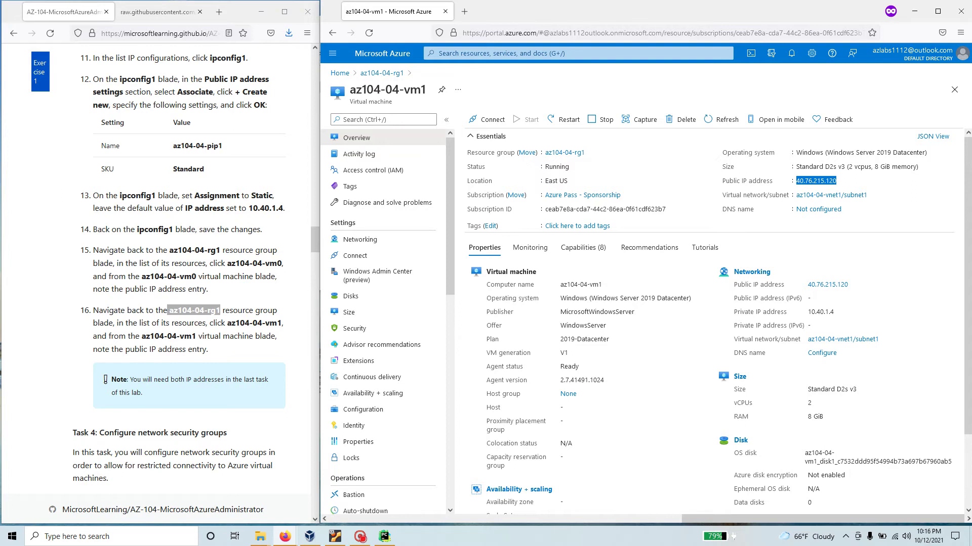
- Review the public IP settings in lab instruction 12 against az104-04-vm1's public IP address, and read the Task 4 heading
left_click_drag(202, 79, 272, 166)
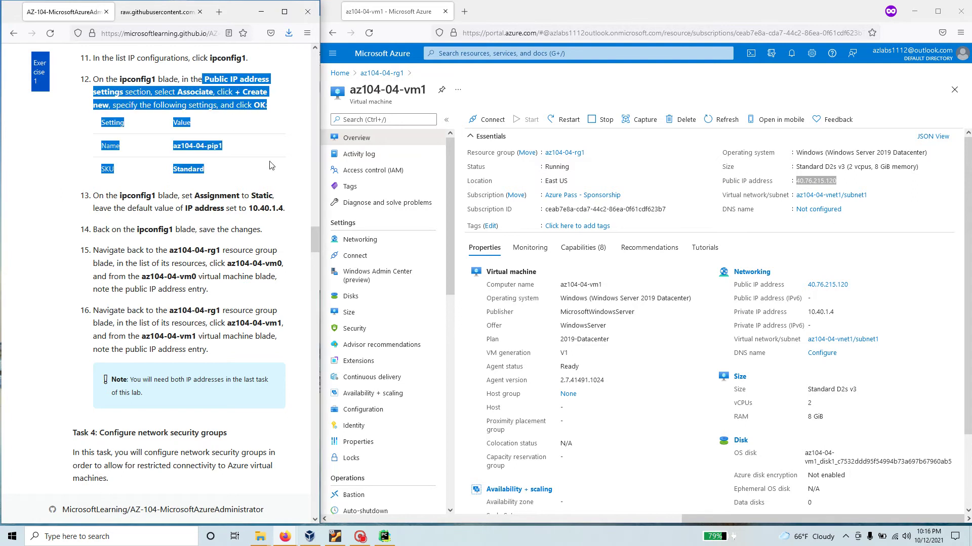
left_click(238, 358)
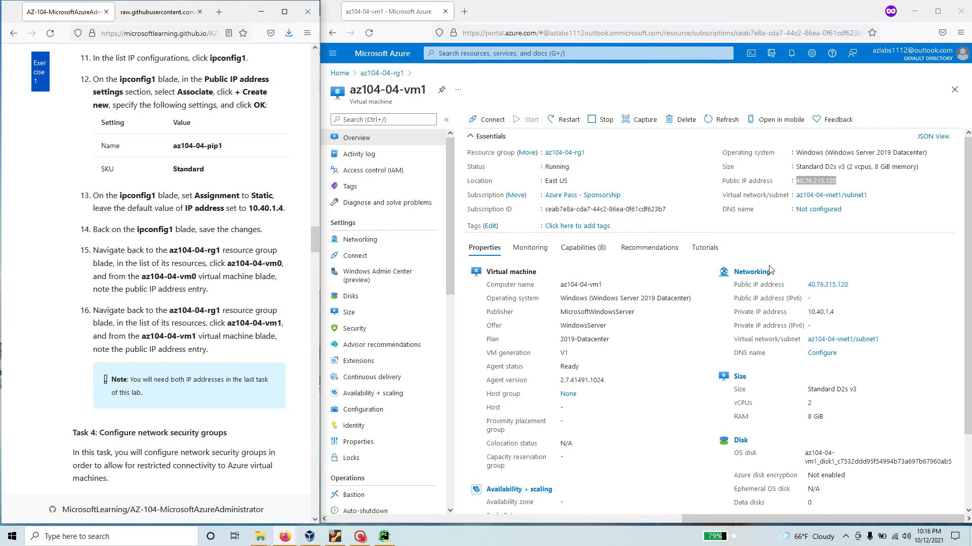
left_click(842, 181)
left_click_drag(237, 437, 100, 433)
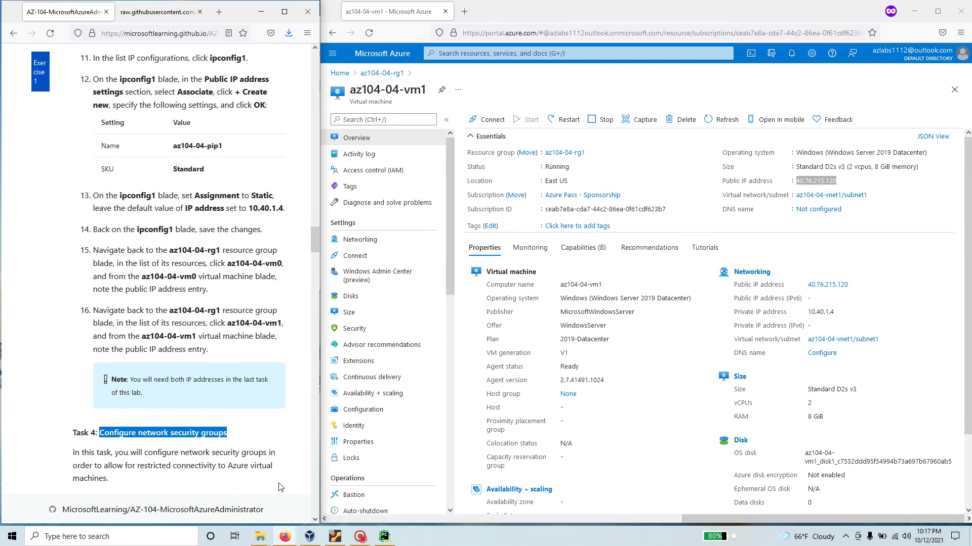
left_click(360, 537)
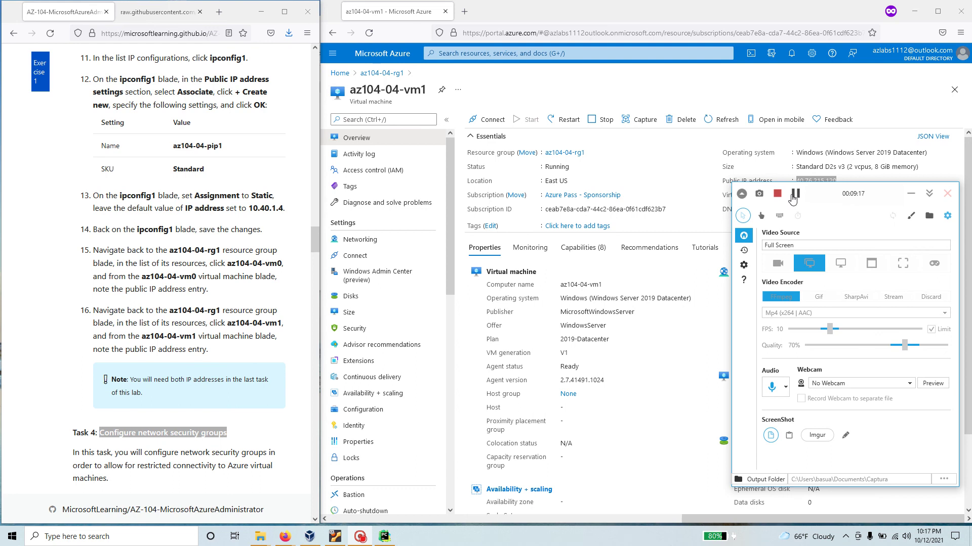